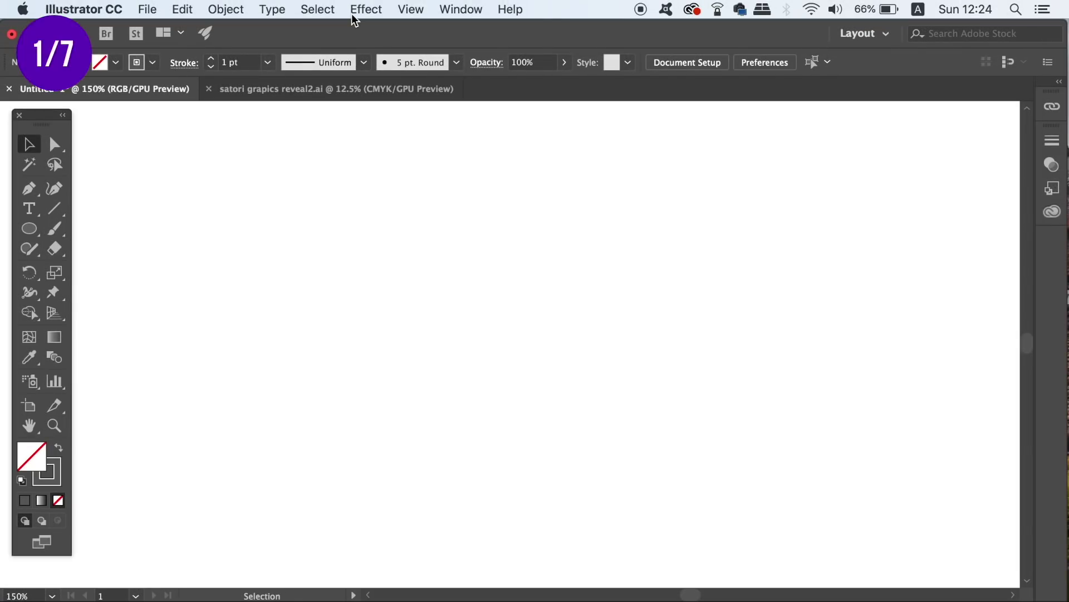
Look through the Select > Same options, then close the menu without choosing one
{"action": "left_click", "coordinate": [318, 4]}
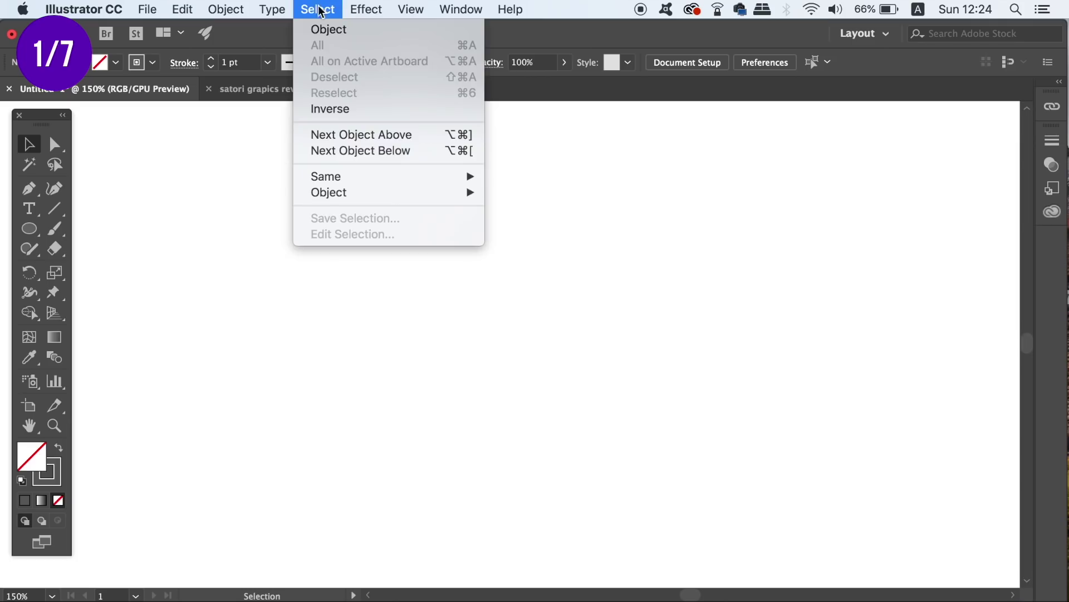
{"action": "mouse_move", "coordinate": [361, 175]}
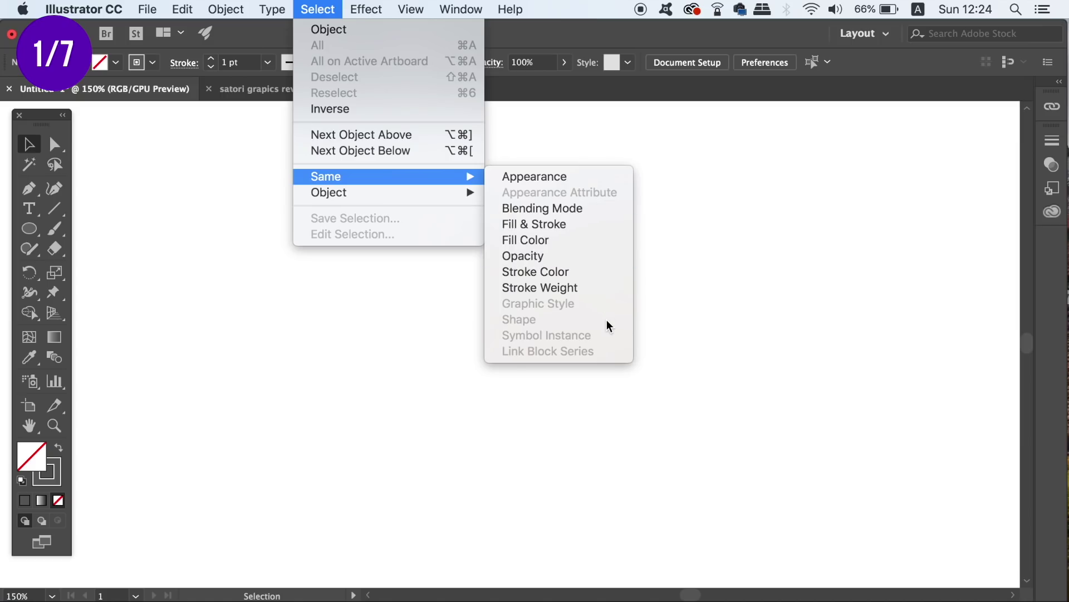
{"action": "left_click", "coordinate": [382, 383]}
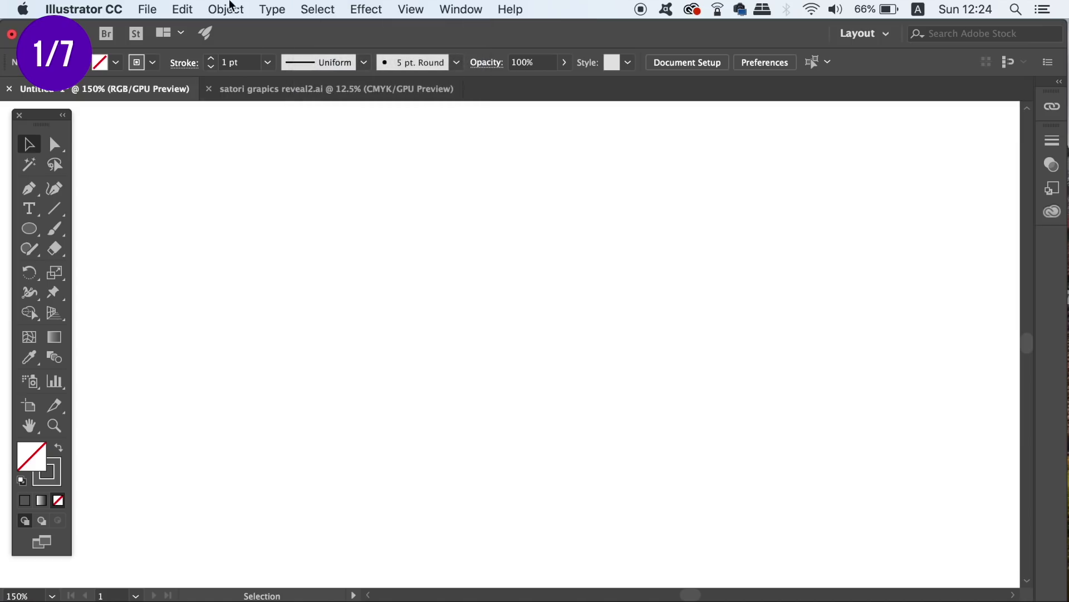
Run the ExtendedSelect script and show its 'Please select' list of path types
{"action": "left_click", "coordinate": [148, 10]}
{"action": "mouse_move", "coordinate": [213, 341]}
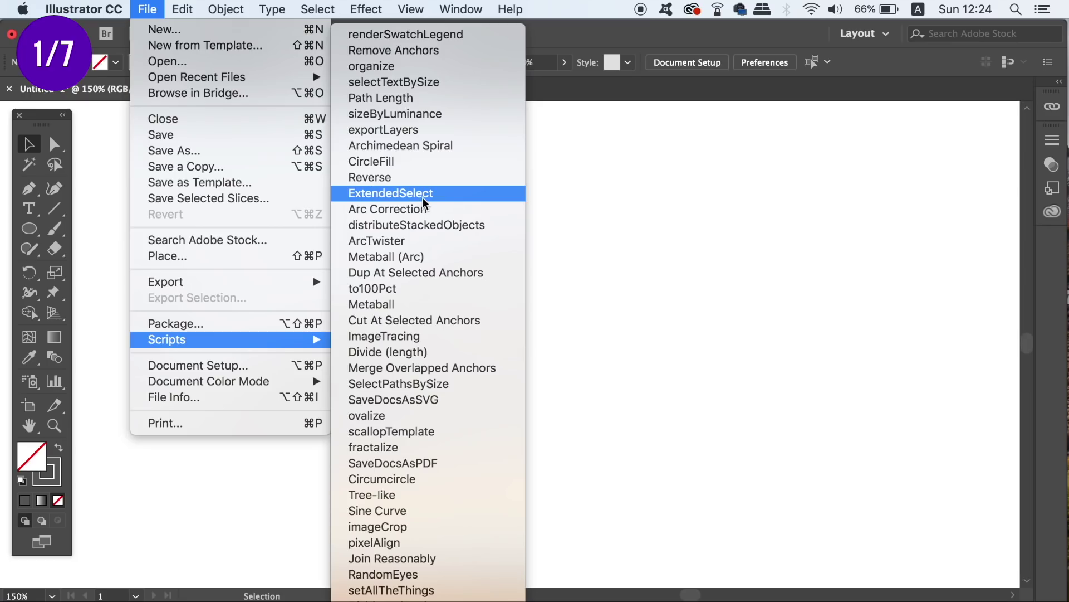
{"action": "left_click", "coordinate": [488, 192]}
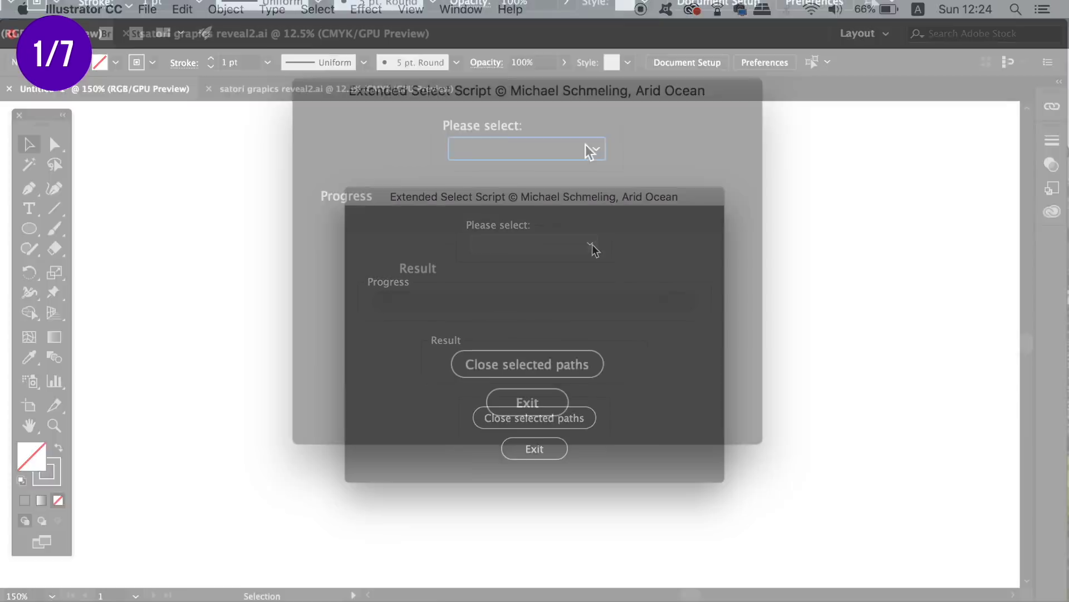
{"action": "left_click", "coordinate": [589, 244]}
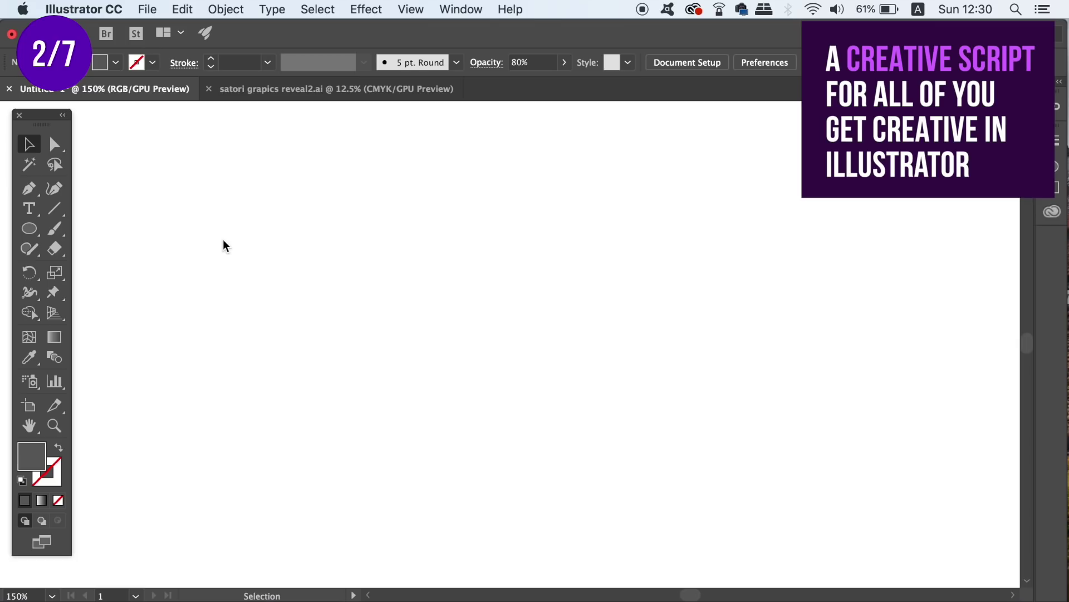
Create a five-point star with 25 pt and 50 pt radii using the Star tool
{"action": "left_click_drag", "start_coordinate": [36, 230], "coordinate": [155, 306]}
{"action": "left_click", "coordinate": [484, 275]}
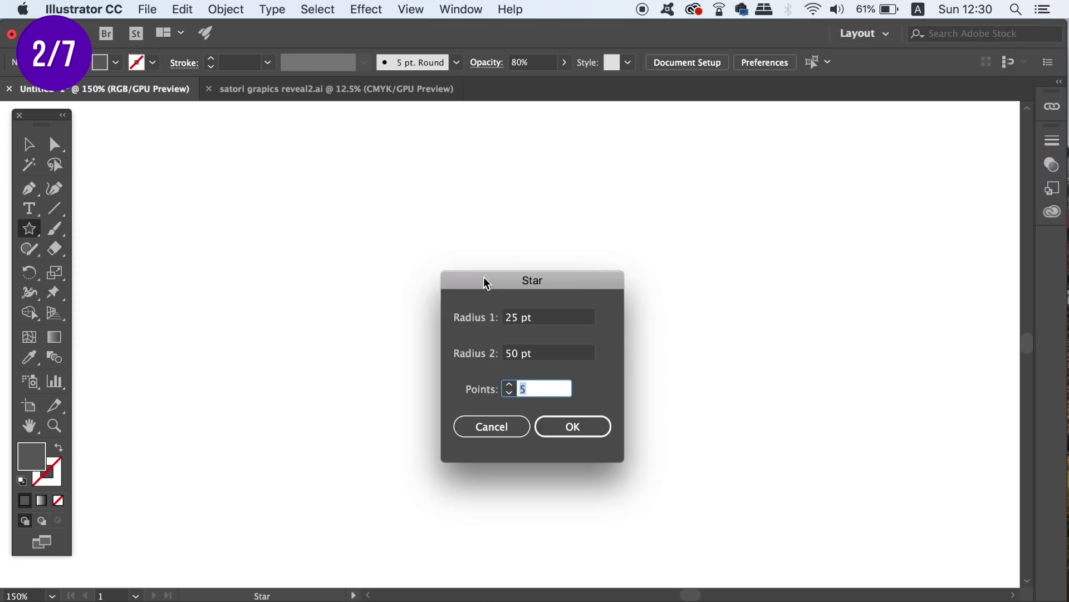
{"action": "key", "text": "Return"}
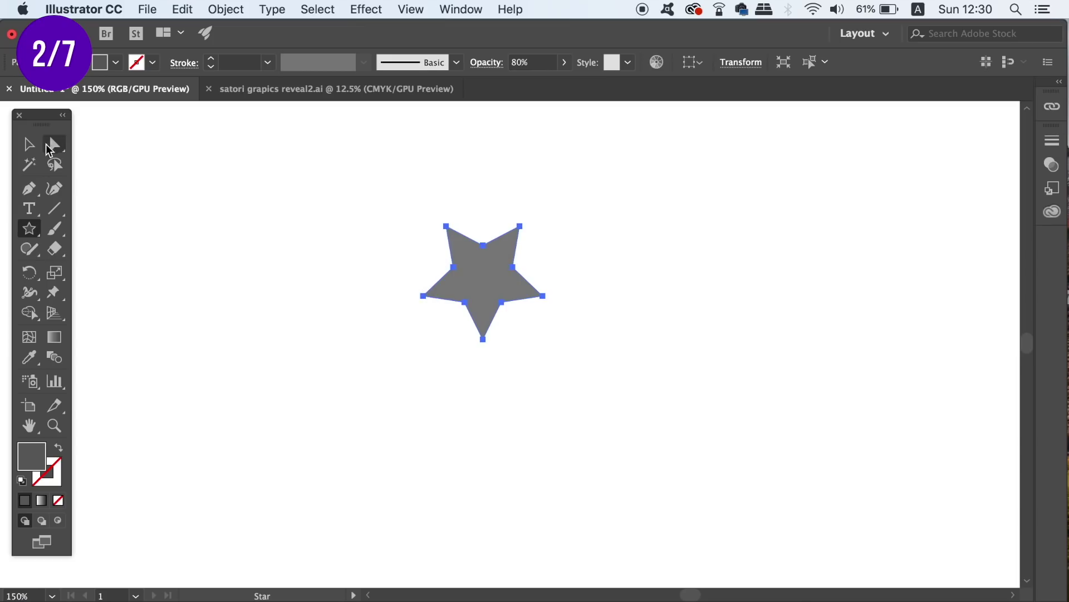
Move the star down and right, zoom to 300%, and bring up File > Scripts
{"action": "left_click", "coordinate": [29, 143]}
{"action": "left_click_drag", "start_coordinate": [523, 294], "coordinate": [570, 375]}
{"action": "key", "text": "a"}
{"action": "scroll", "coordinate": [533, 323], "scroll_direction": "up", "scroll_amount": 2}
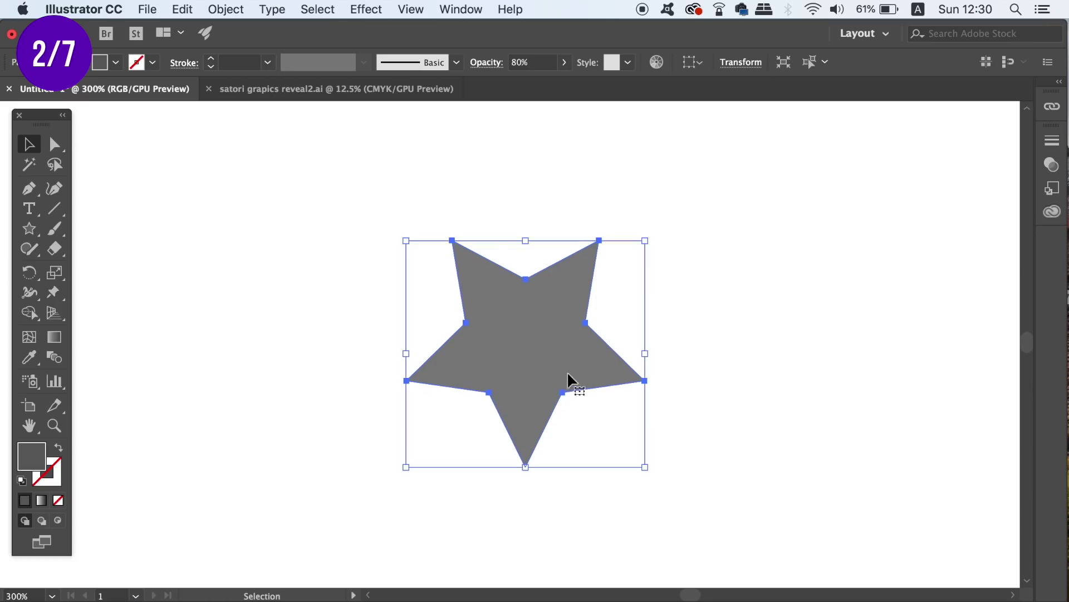
{"action": "left_click", "coordinate": [148, 10]}
{"action": "mouse_move", "coordinate": [204, 348]}
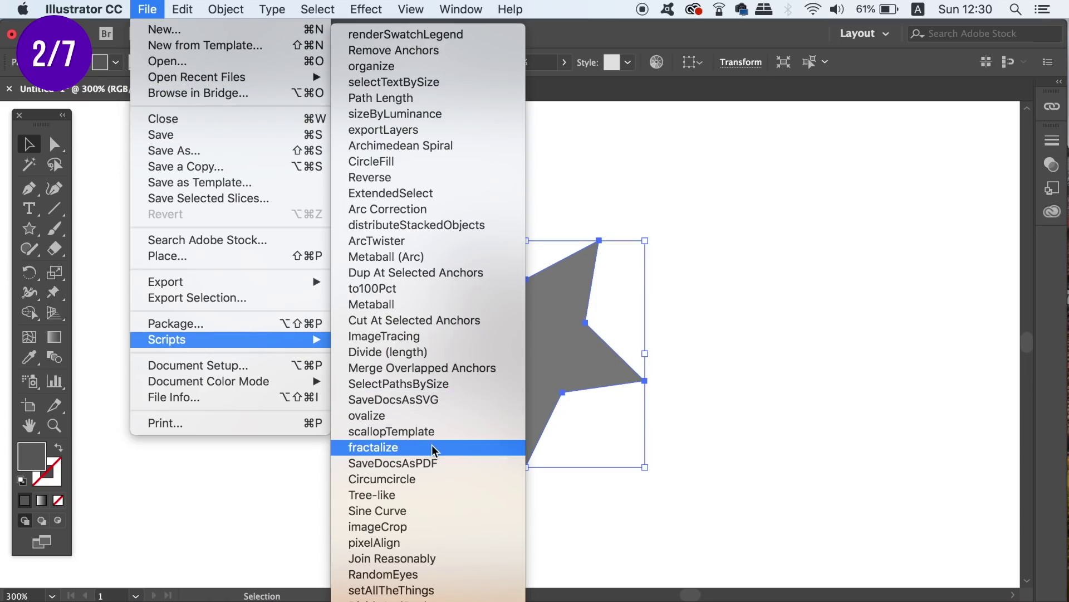
Run the fractalize script on the star with Shrink copies set to 40
{"action": "left_click", "coordinate": [480, 450]}
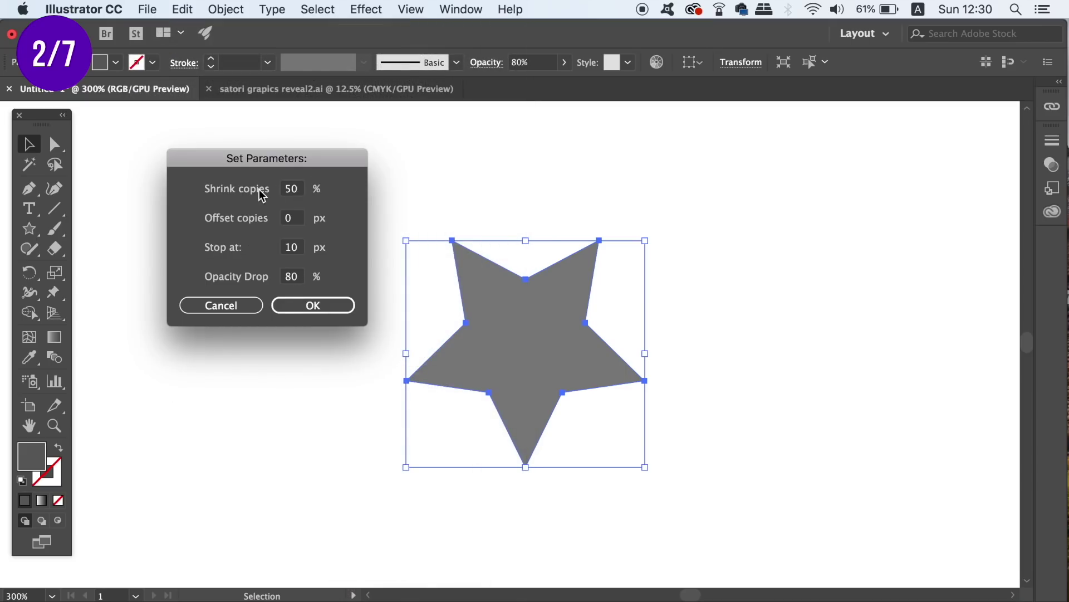
{"action": "double_click", "coordinate": [292, 189]}
{"action": "type", "text": "40"}
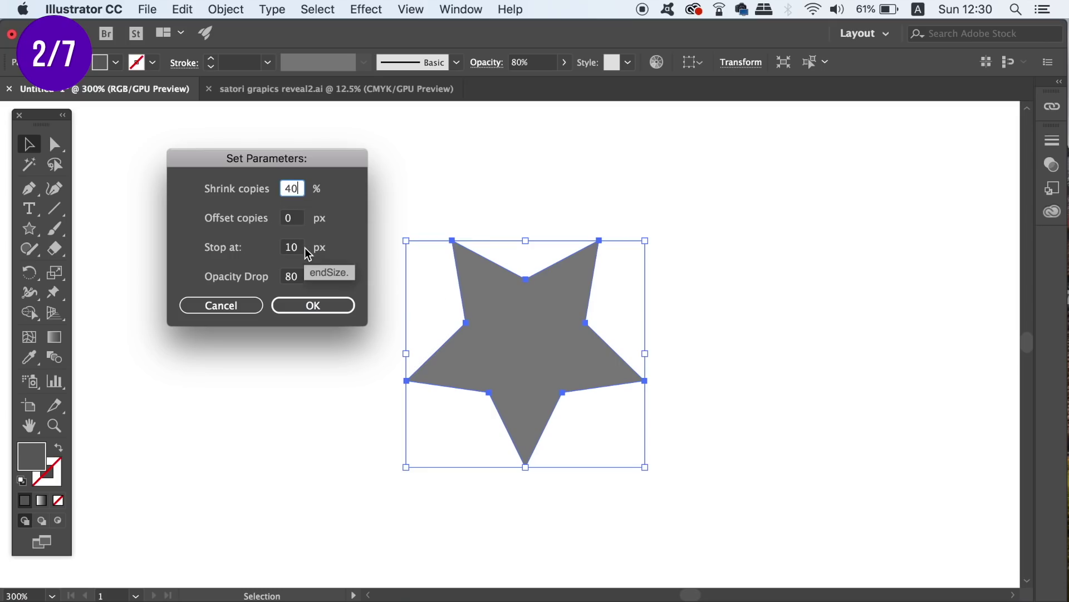
{"action": "left_click", "coordinate": [315, 305]}
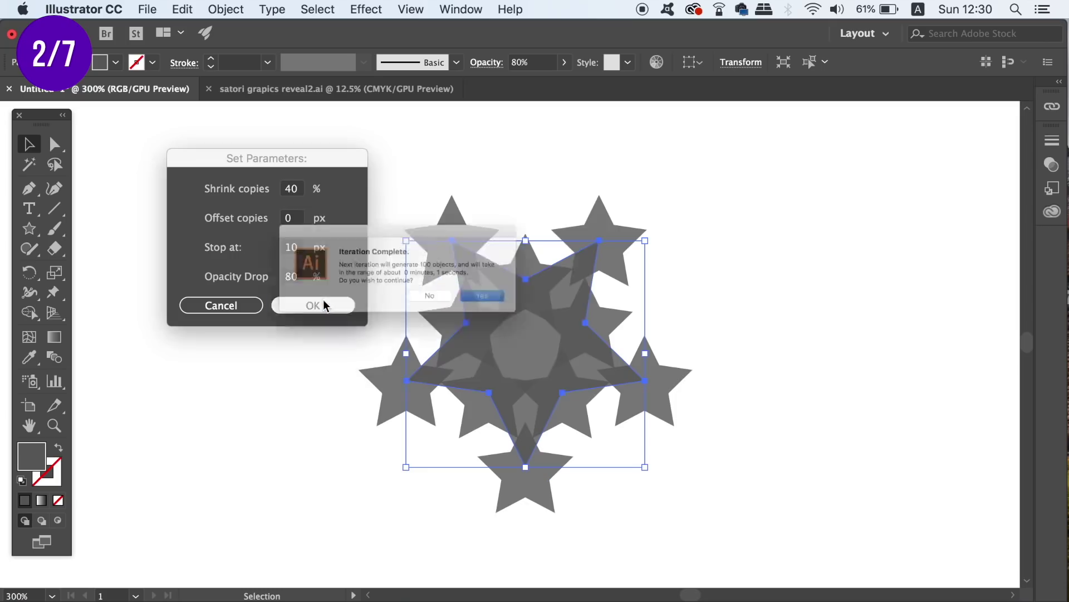
Accept two more fractal iterations and zoom in on the resulting star fractal
{"action": "left_click_drag", "start_coordinate": [402, 214], "coordinate": [226, 132]}
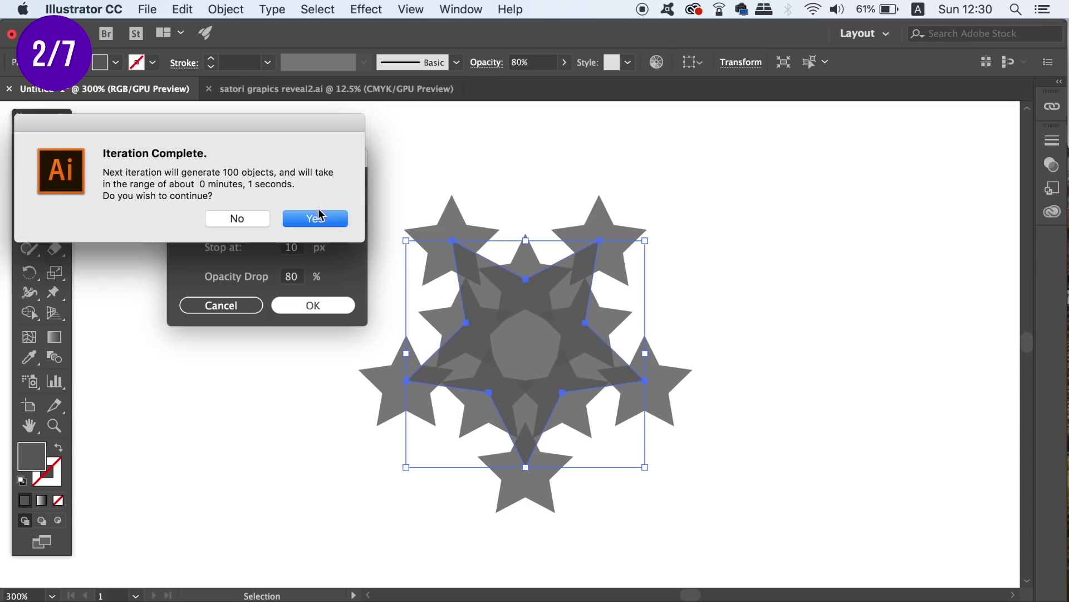
{"action": "left_click", "coordinate": [320, 217]}
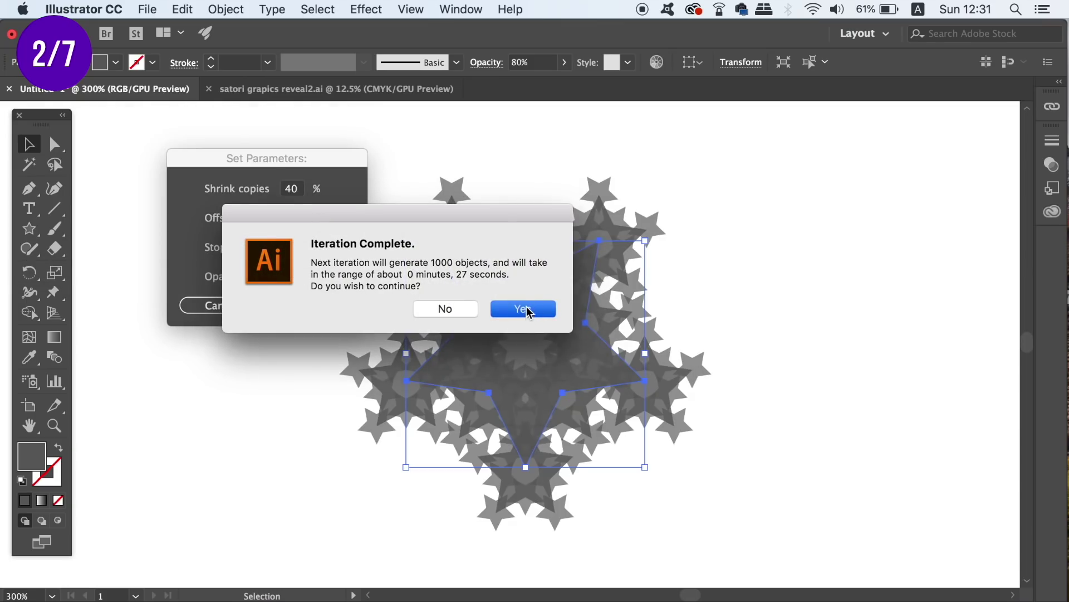
{"action": "left_click", "coordinate": [525, 309]}
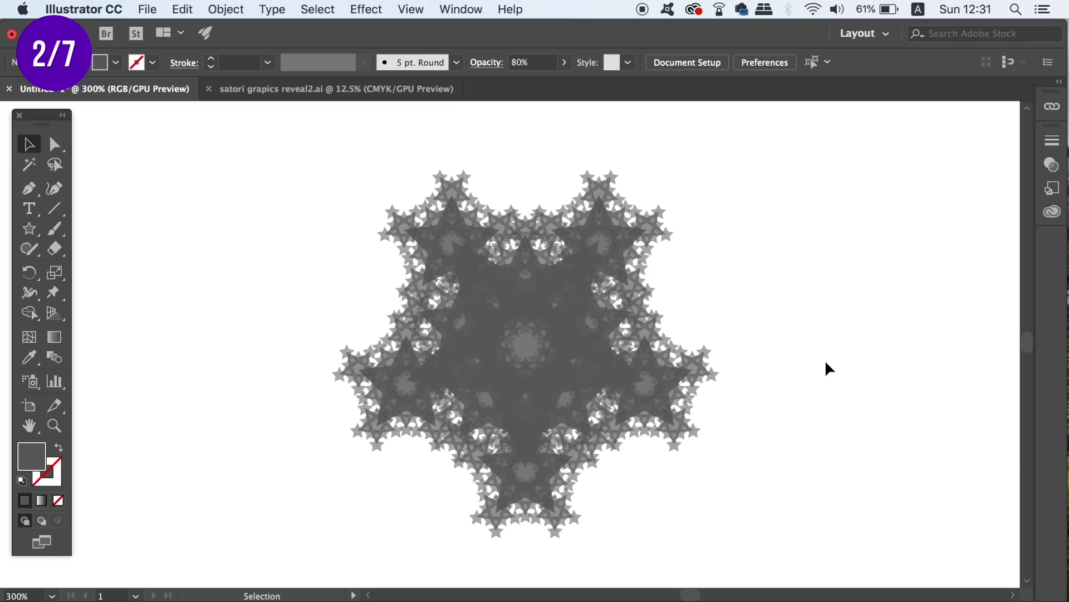
{"action": "key", "text": "a"}
{"action": "key", "text": "super+equal"}
{"action": "key", "text": "super+equal"}
{"action": "key", "text": "super+equal"}
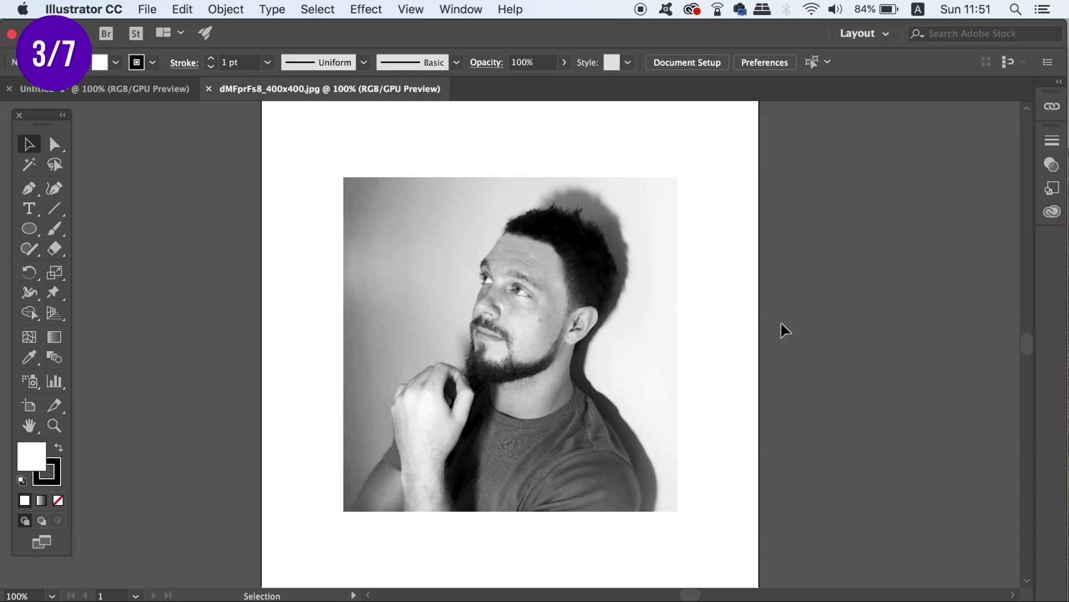
Resize the rectangle to sit inside the portrait photo and marquee-select both
{"action": "left_click", "coordinate": [482, 220]}
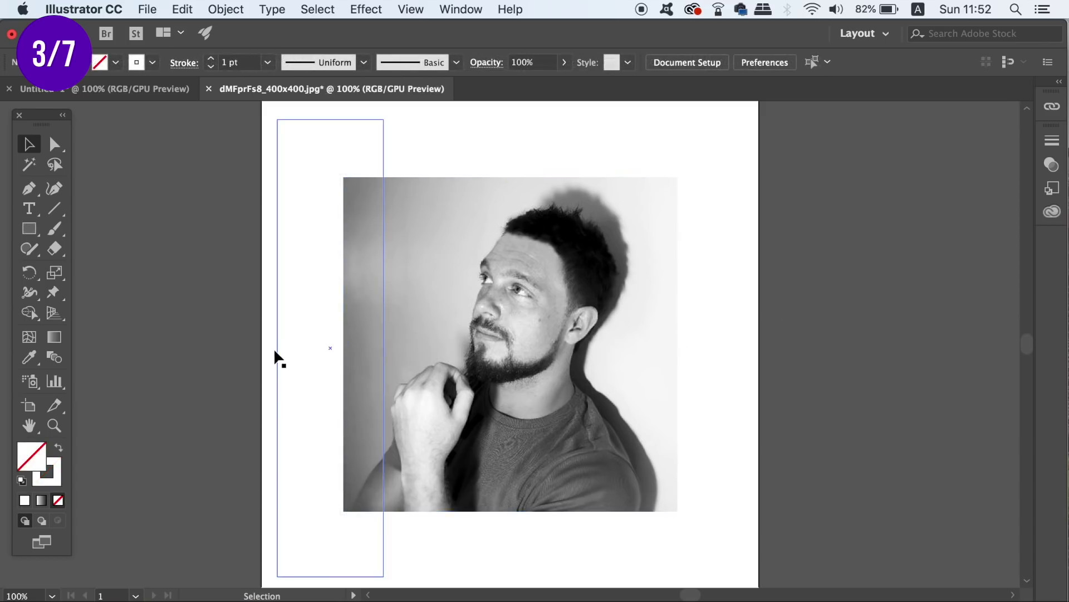
{"action": "left_click", "coordinate": [275, 351]}
{"action": "left_click_drag", "start_coordinate": [277, 350], "coordinate": [700, 383]}
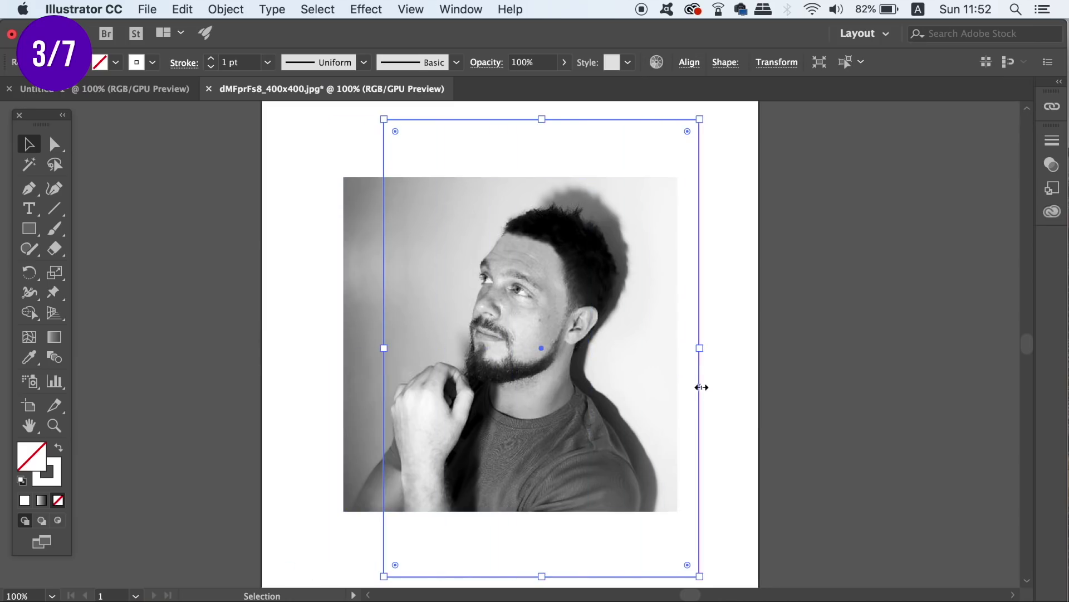
{"action": "left_click_drag", "start_coordinate": [542, 119], "coordinate": [543, 183]}
{"action": "left_click", "coordinate": [292, 142]}
{"action": "left_click_drag", "start_coordinate": [292, 144], "coordinate": [473, 258]}
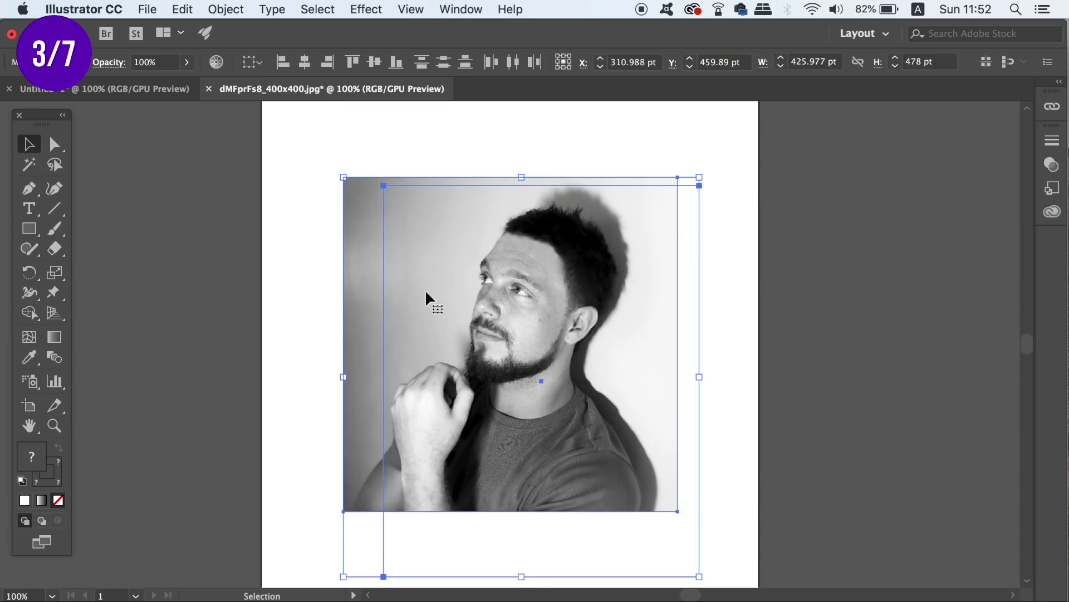
Run the imageCrop script and check the cropped photo's new bounds
{"action": "left_click", "coordinate": [147, 9]}
{"action": "mouse_move", "coordinate": [296, 341]}
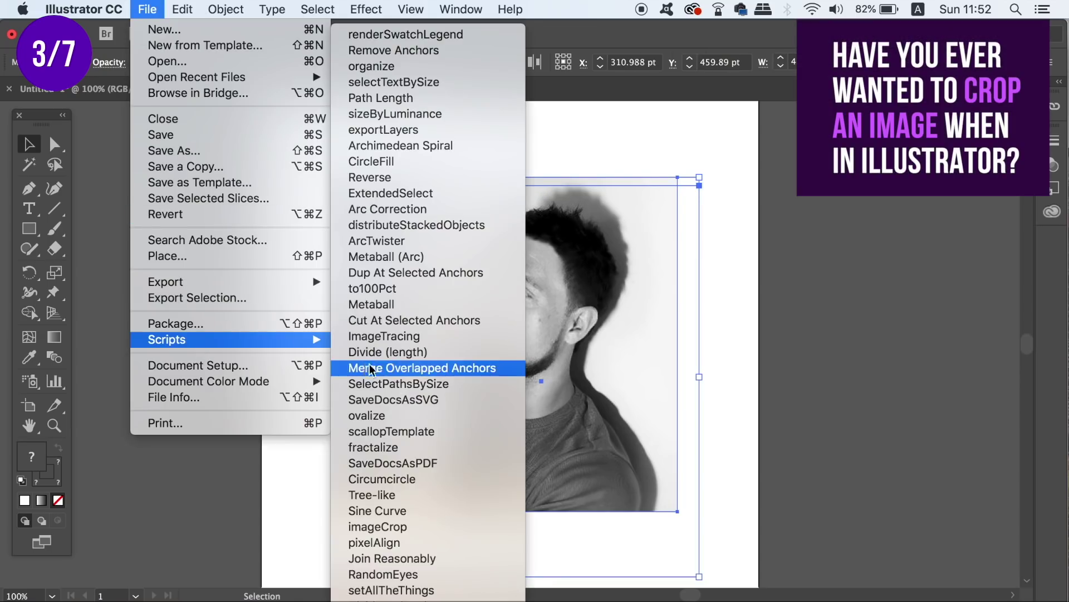
{"action": "left_click", "coordinate": [460, 529]}
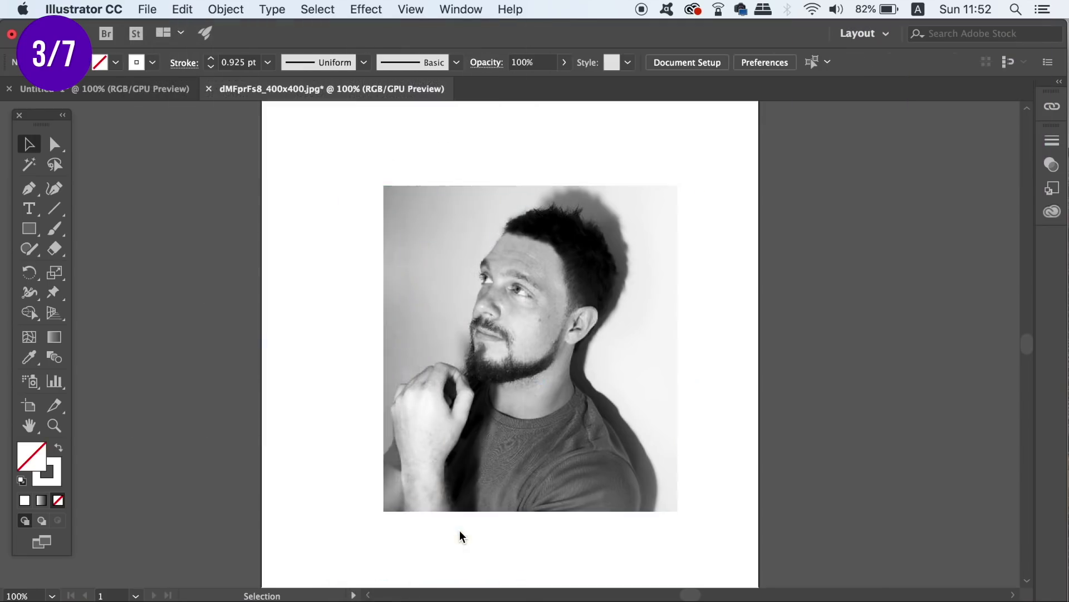
{"action": "left_click", "coordinate": [320, 388]}
{"action": "left_click", "coordinate": [457, 443]}
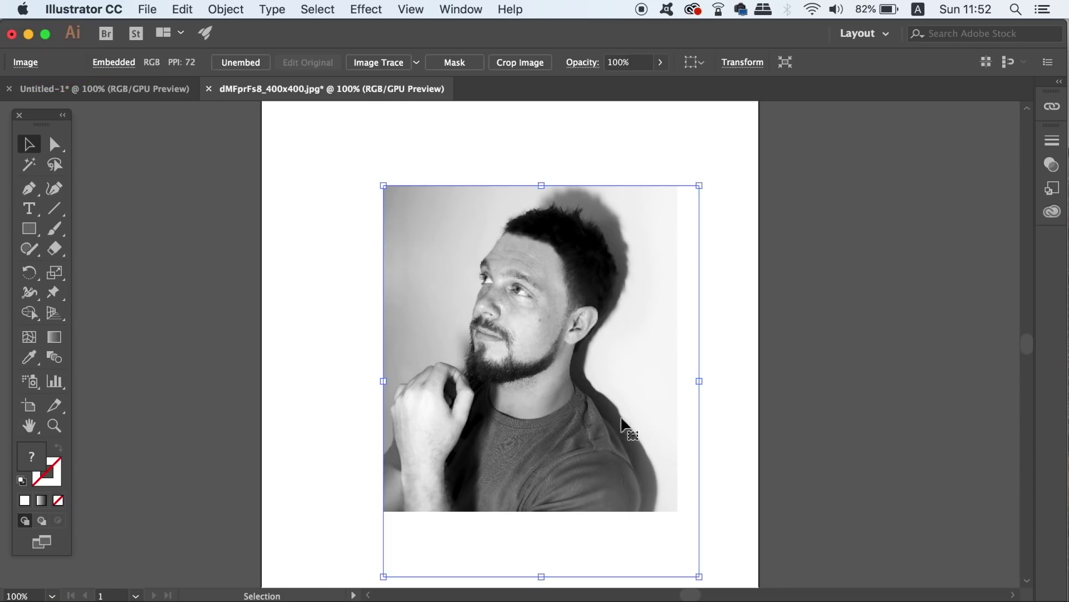
{"action": "left_click", "coordinate": [906, 367]}
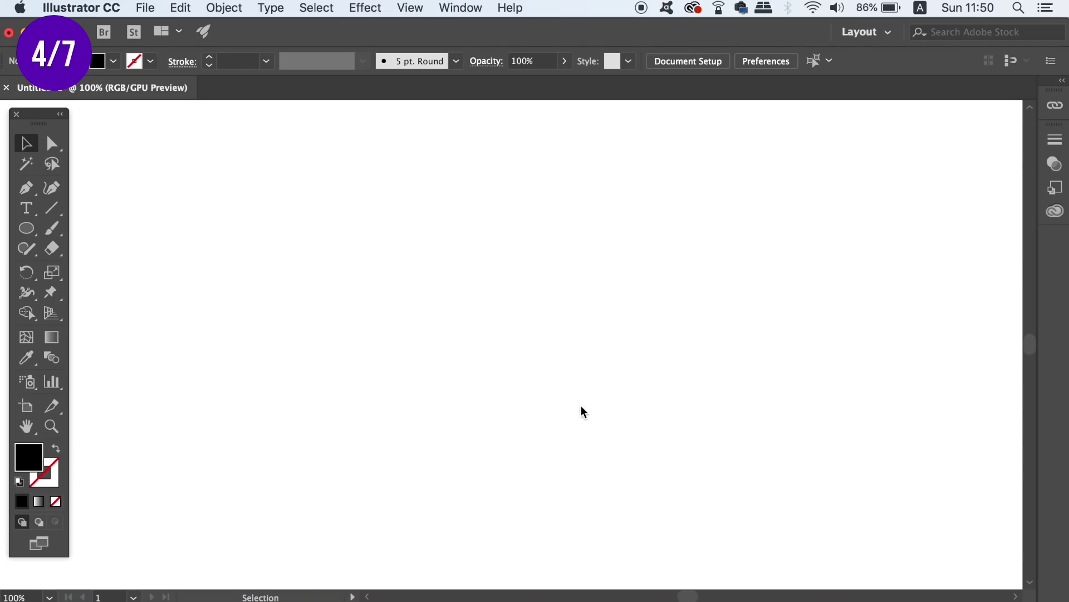
Draw a circle with an 80 pt black stroke and outline the stroke into a ring
{"action": "key", "text": "l"}
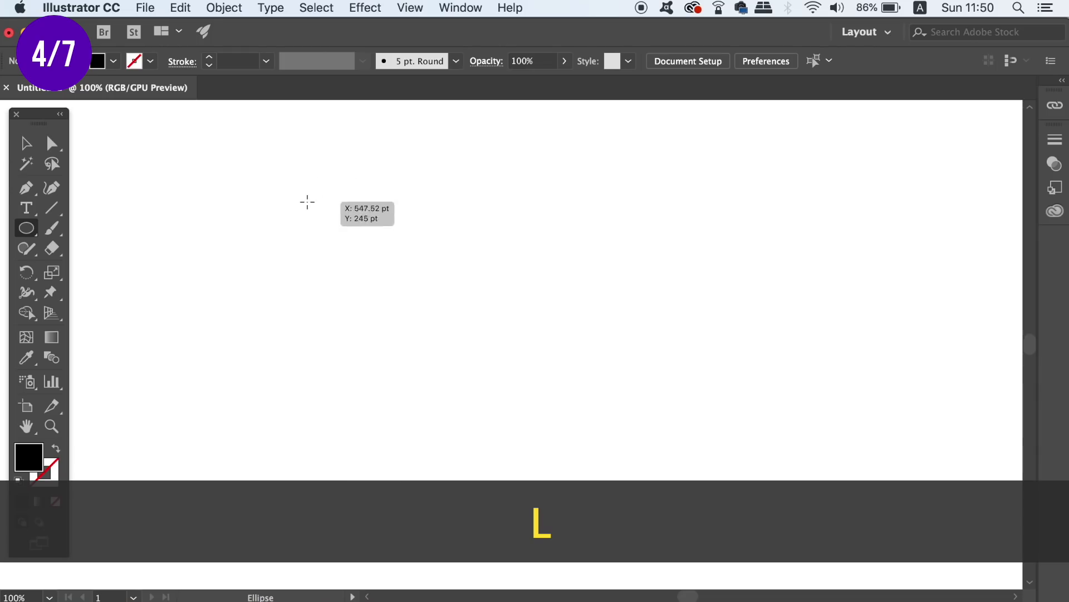
{"action": "left_click_drag", "start_coordinate": [308, 202], "coordinate": [507, 390]}
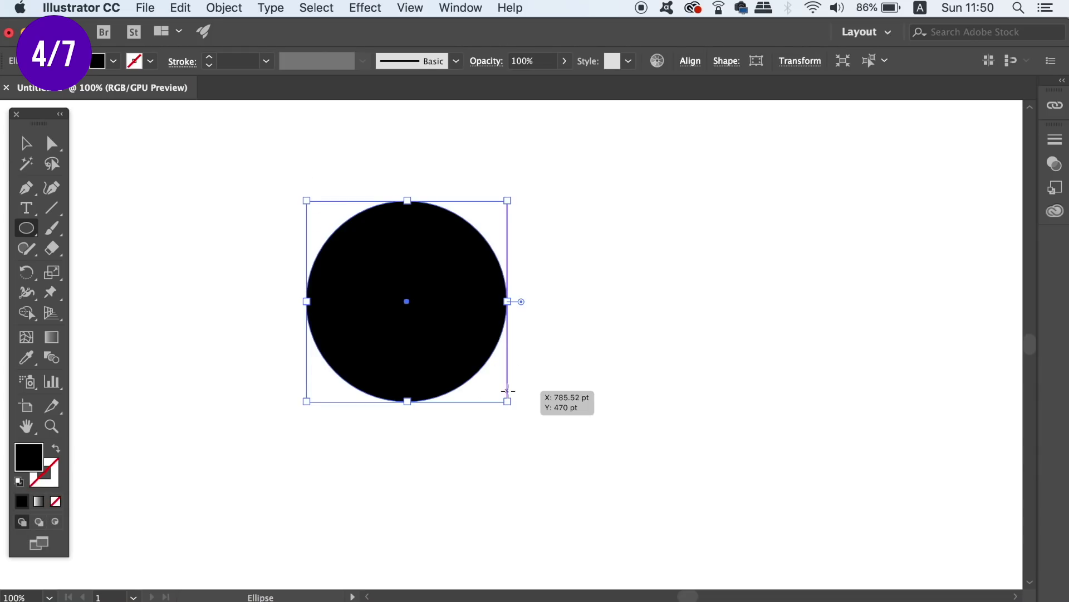
{"action": "key", "text": "shift+x"}
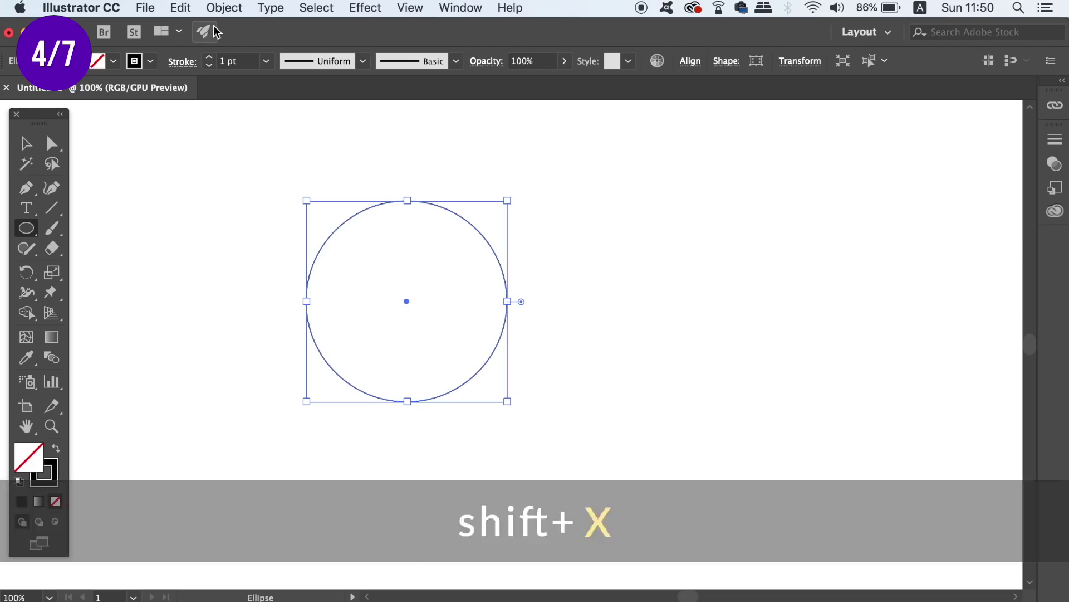
{"action": "left_click", "coordinate": [266, 61]}
{"action": "left_click", "coordinate": [294, 448]}
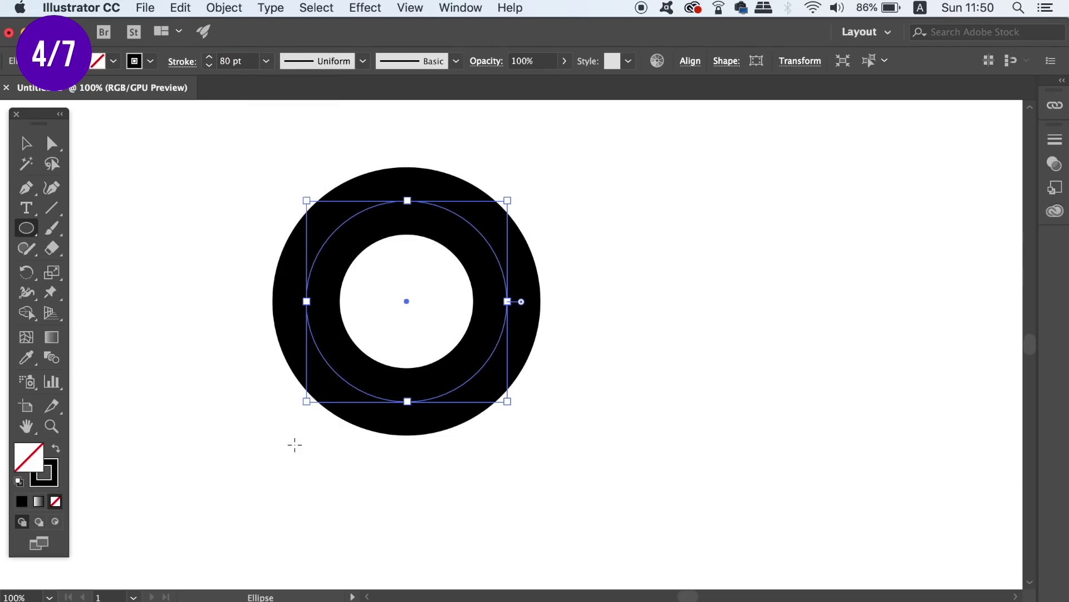
{"action": "left_click", "coordinate": [25, 144]}
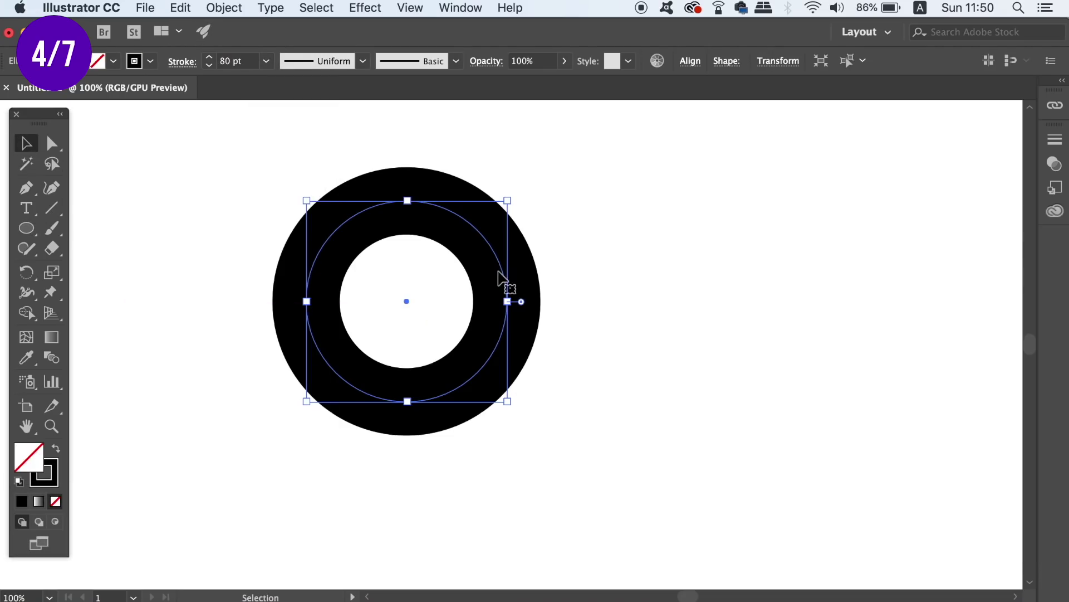
{"action": "left_click_drag", "start_coordinate": [496, 279], "coordinate": [496, 309]}
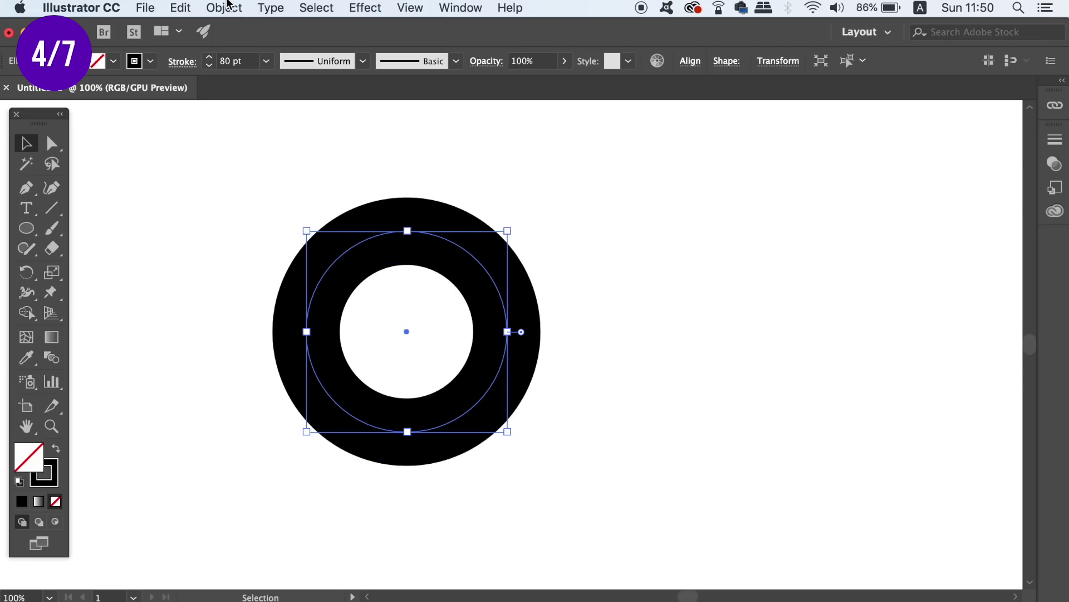
{"action": "left_click", "coordinate": [228, 6]}
{"action": "mouse_move", "coordinate": [301, 365]}
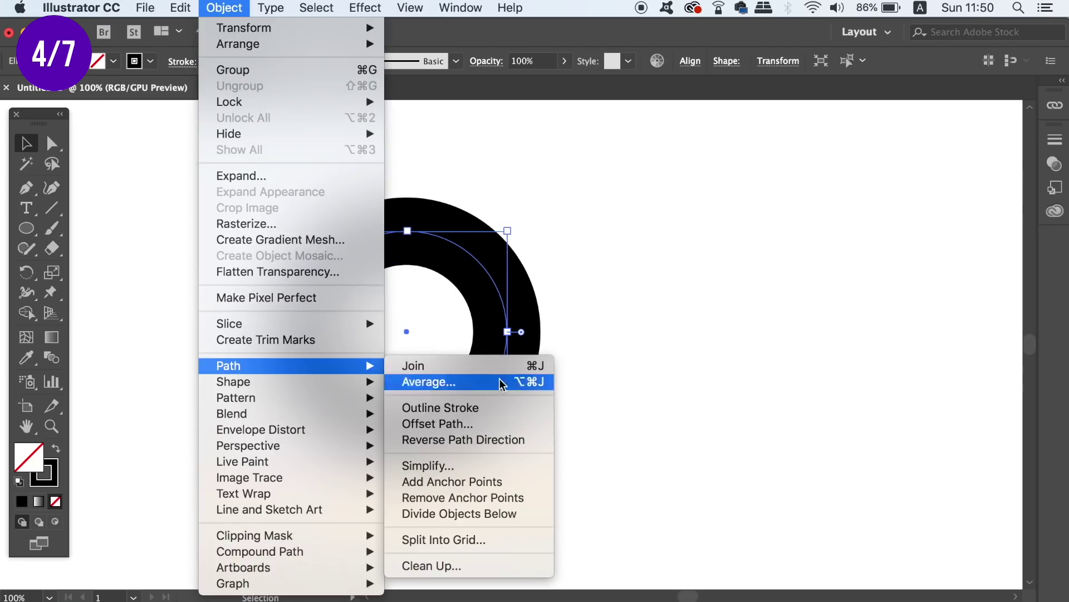
{"action": "left_click", "coordinate": [500, 407]}
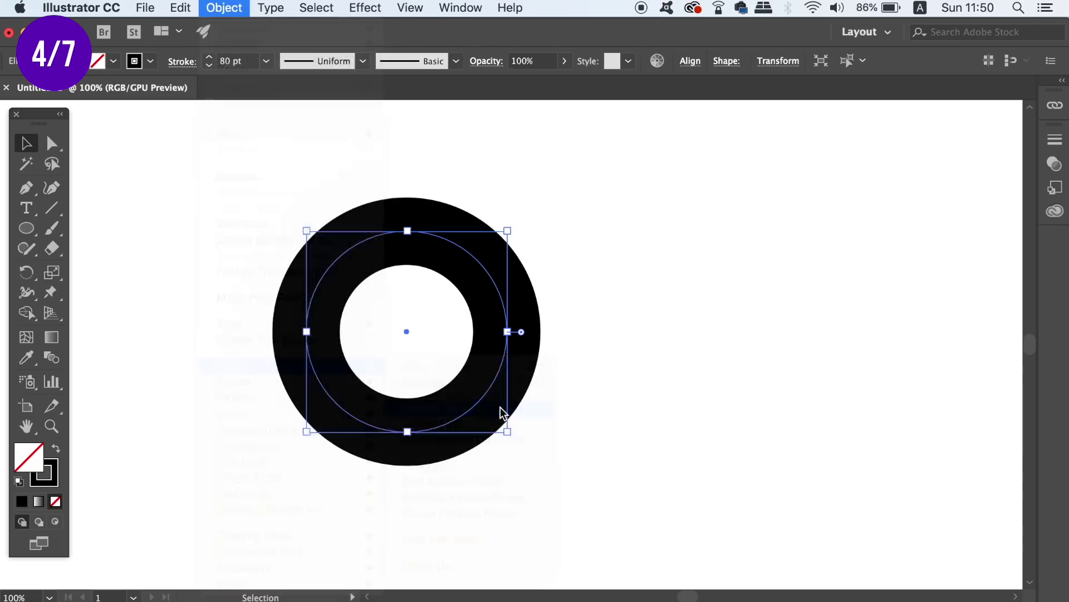
Run CircleFill on the ring with max 17%, min 2%, and Gray circles
{"action": "left_click", "coordinate": [150, 7]}
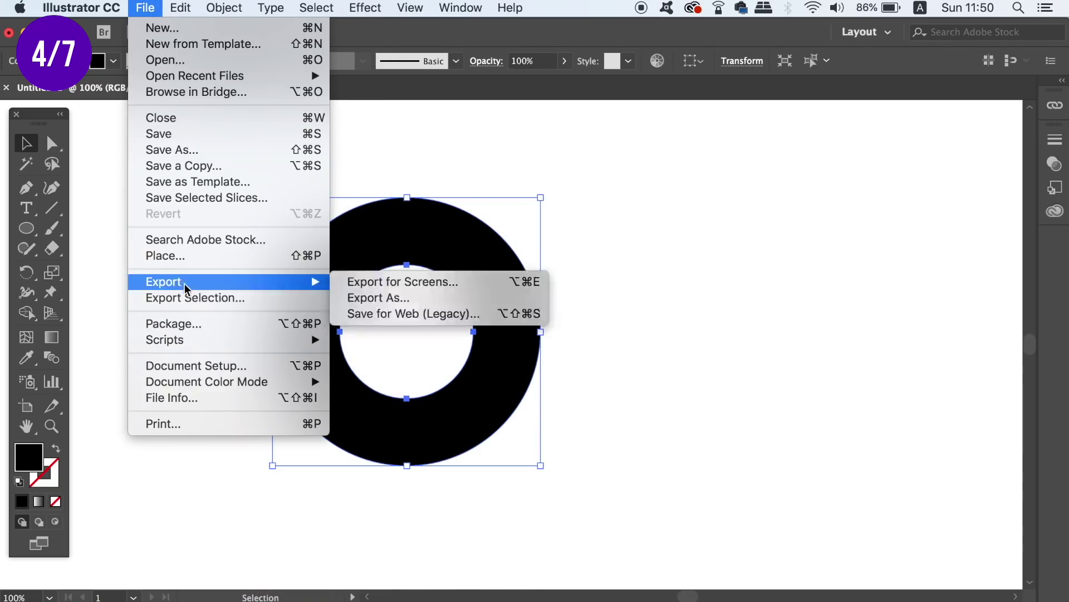
{"action": "mouse_move", "coordinate": [253, 341]}
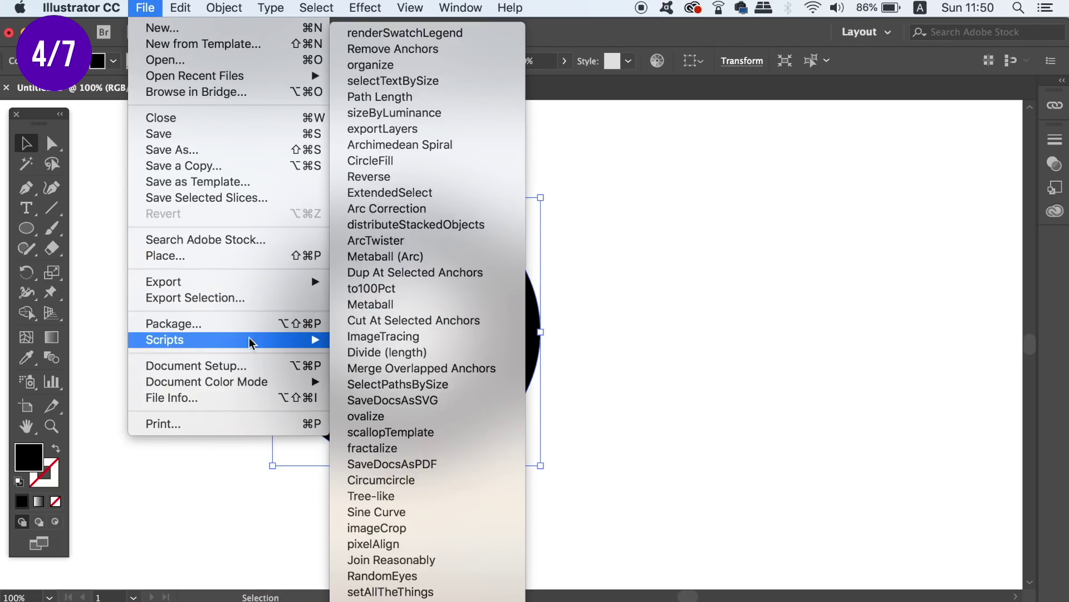
{"action": "left_click", "coordinate": [456, 163]}
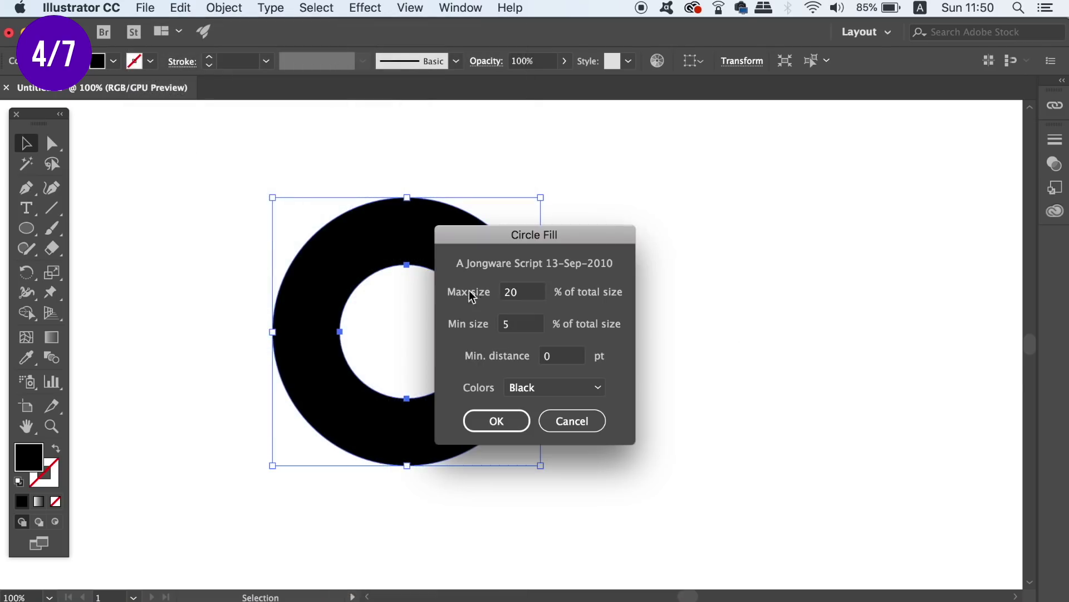
{"action": "left_click_drag", "start_coordinate": [500, 248], "coordinate": [650, 245]}
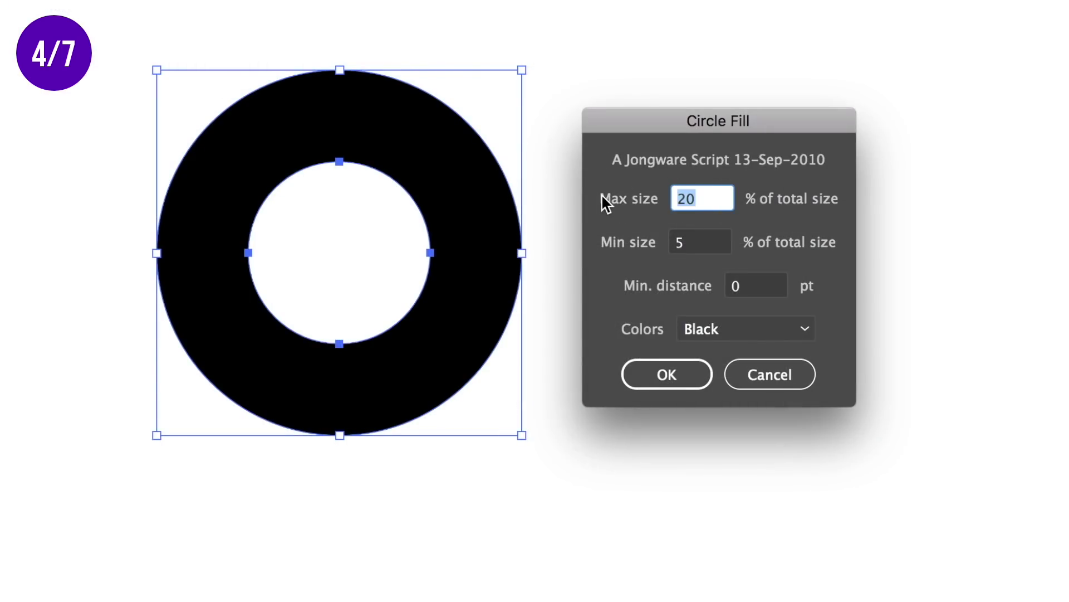
{"action": "type", "text": "17"}
{"action": "key", "text": "Tab"}
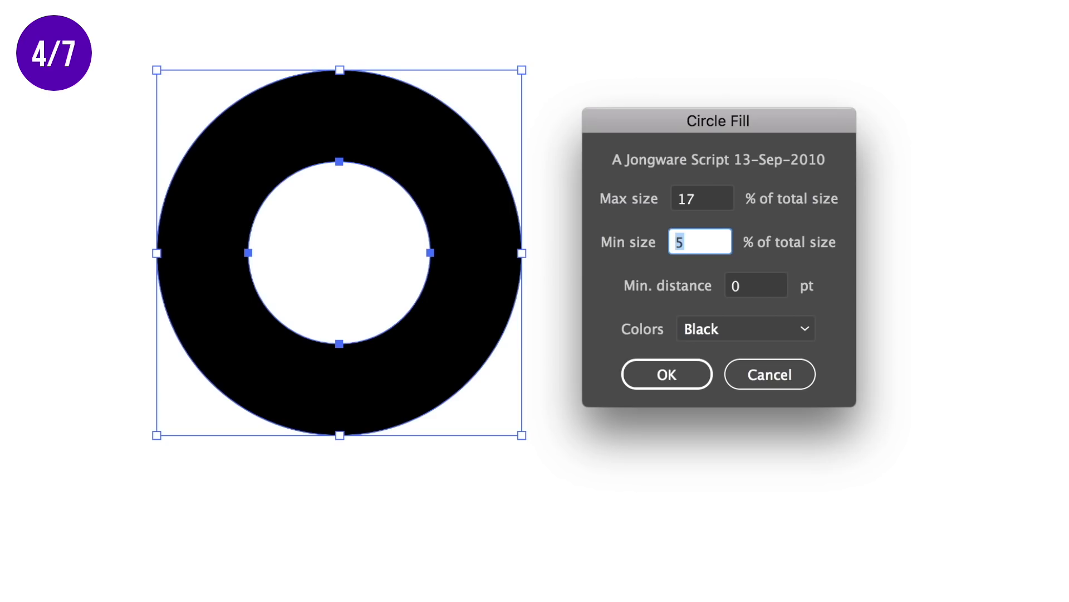
{"action": "type", "text": "3"}
{"action": "key", "text": "BackSpace"}
{"action": "type", "text": "2"}
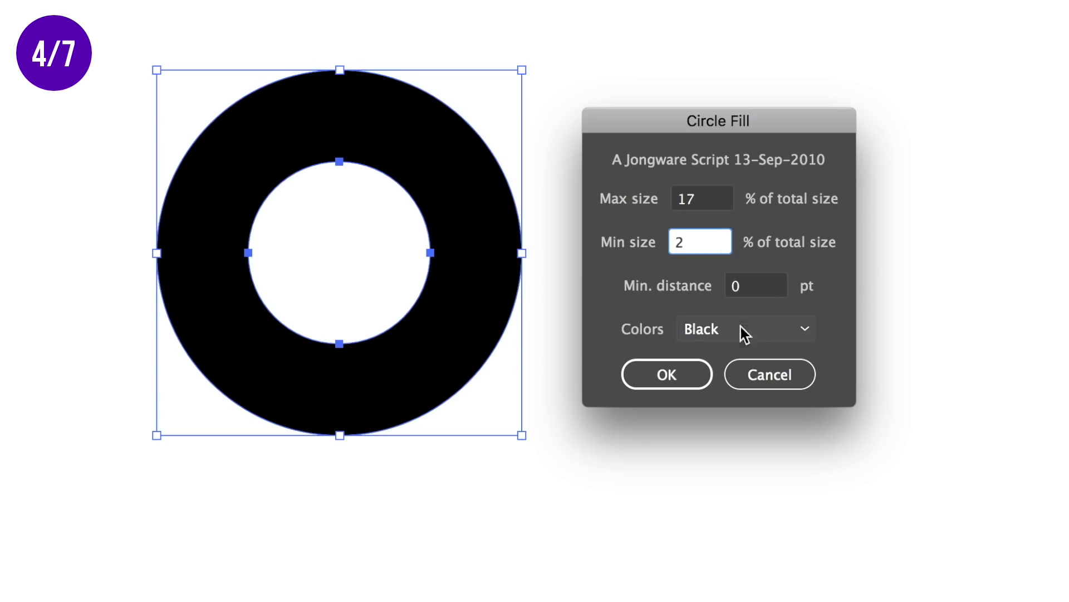
{"action": "left_click", "coordinate": [787, 329]}
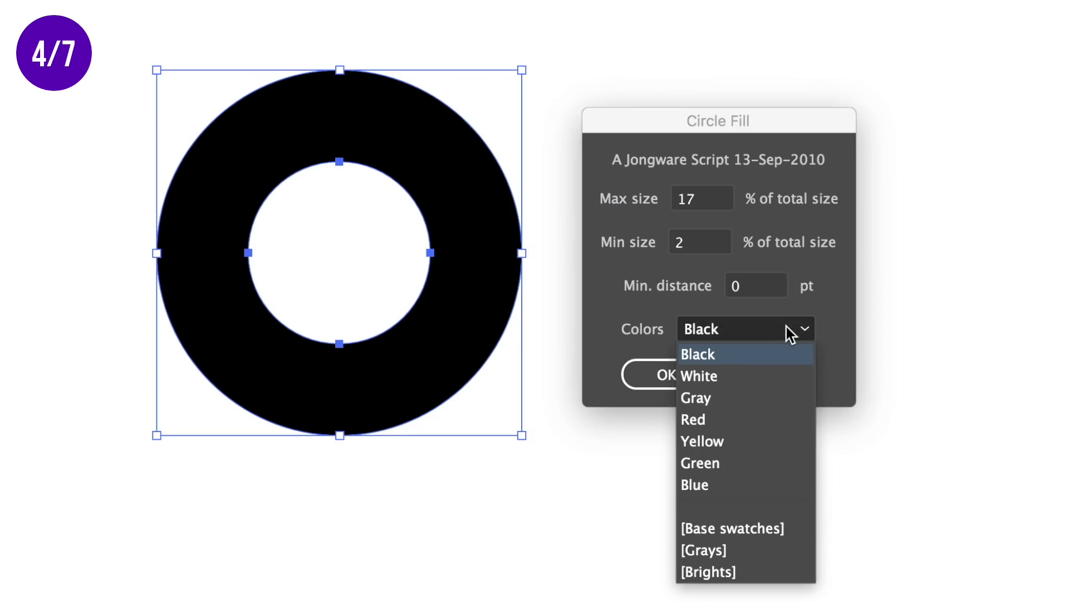
{"action": "left_click", "coordinate": [766, 396]}
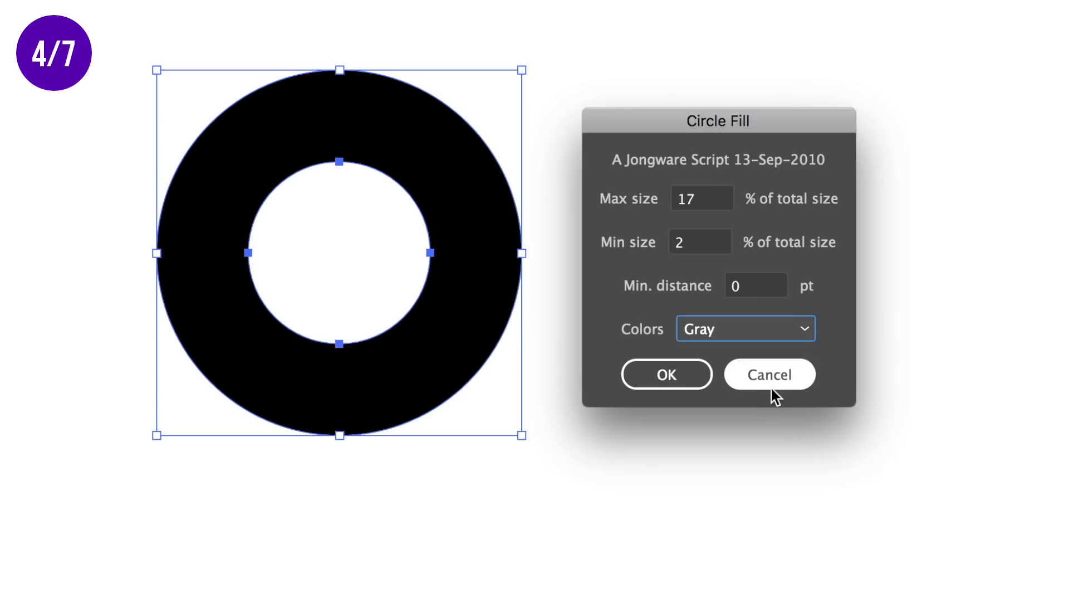
{"action": "left_click", "coordinate": [659, 377]}
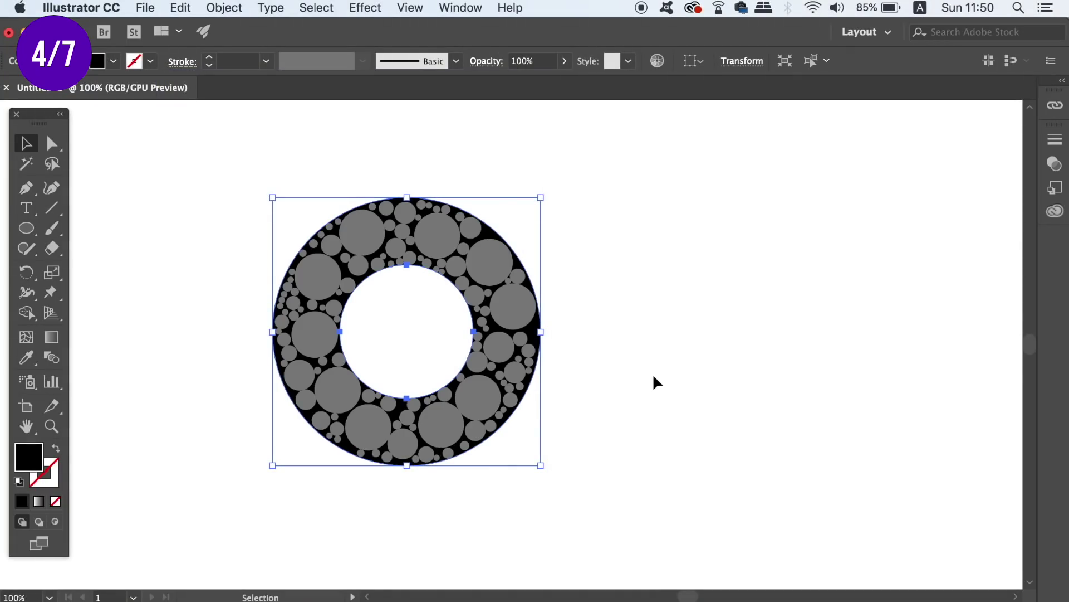
Drag the generated gray circles off the ring, delete the black ring, and zoom out
{"action": "left_click_drag", "start_coordinate": [225, 144], "coordinate": [563, 508]}
{"action": "key", "text": "super+equal"}
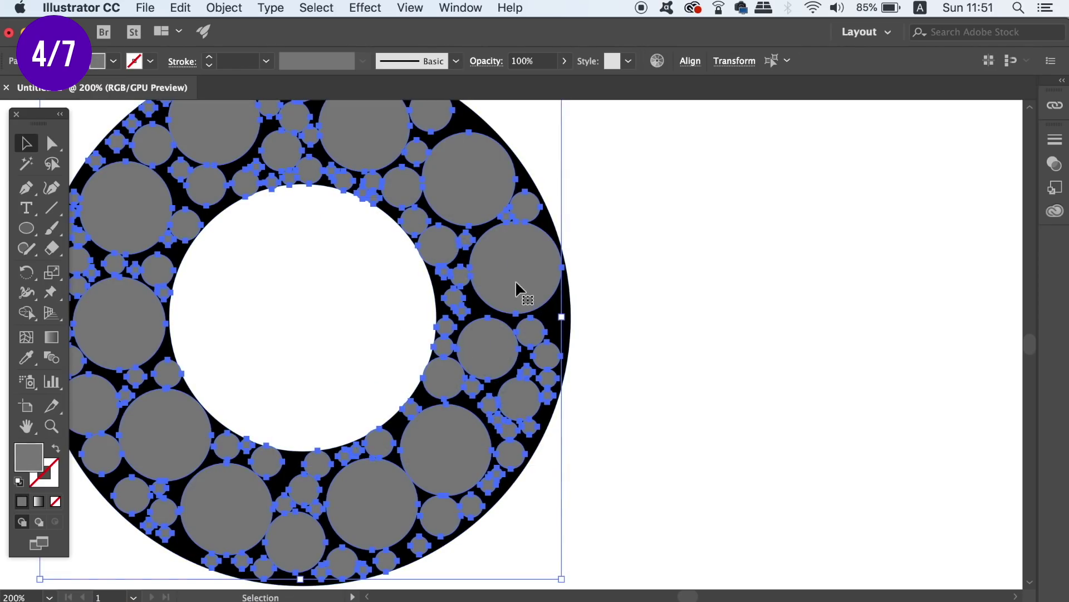
{"action": "key", "text": "super+minus"}
{"action": "left_click_drag", "start_coordinate": [519, 303], "coordinate": [791, 354]}
{"action": "left_click", "coordinate": [589, 499]}
{"action": "left_click_drag", "start_coordinate": [546, 446], "coordinate": [461, 436]}
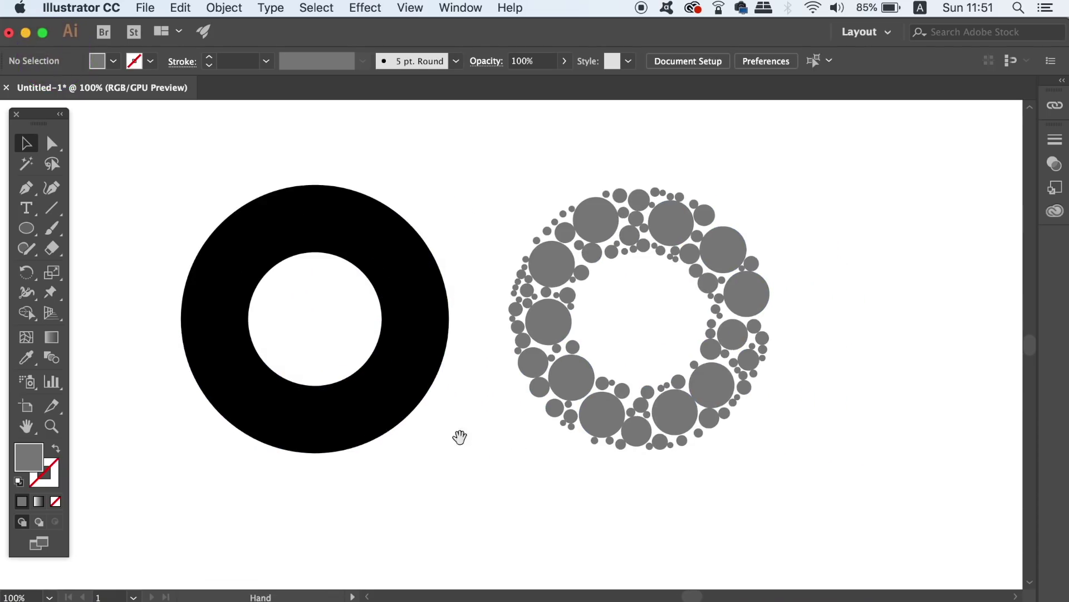
{"action": "left_click", "coordinate": [430, 395]}
{"action": "key", "text": "Delete"}
{"action": "key", "text": "super+minus"}
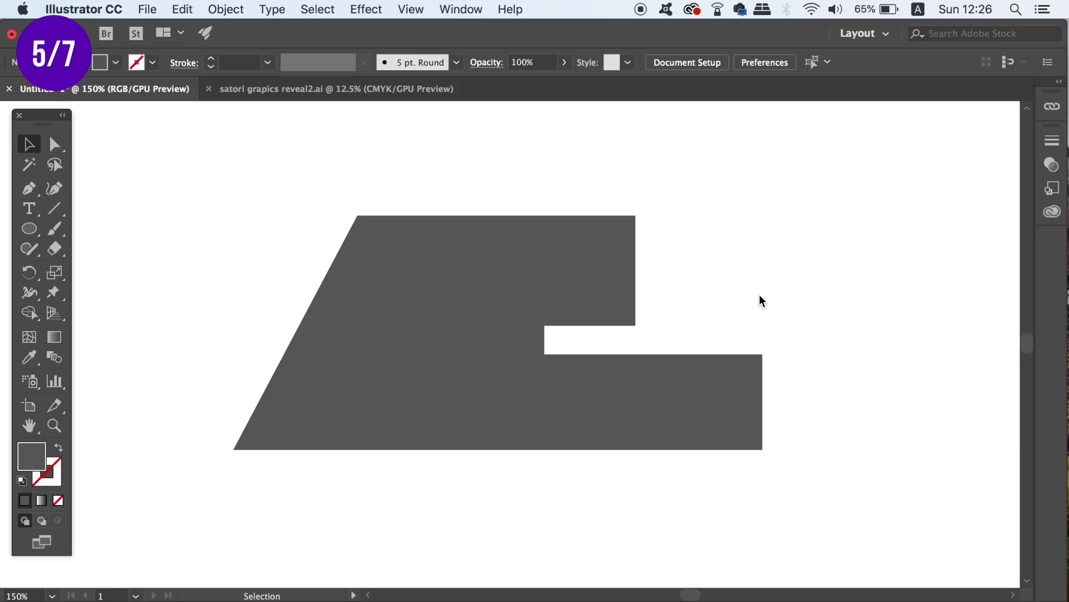
Round the shape's corners to 11.49 pt, undo it, then browse to Round Any Corner in Scripts
{"action": "key", "text": "a"}
{"action": "left_click", "coordinate": [415, 350]}
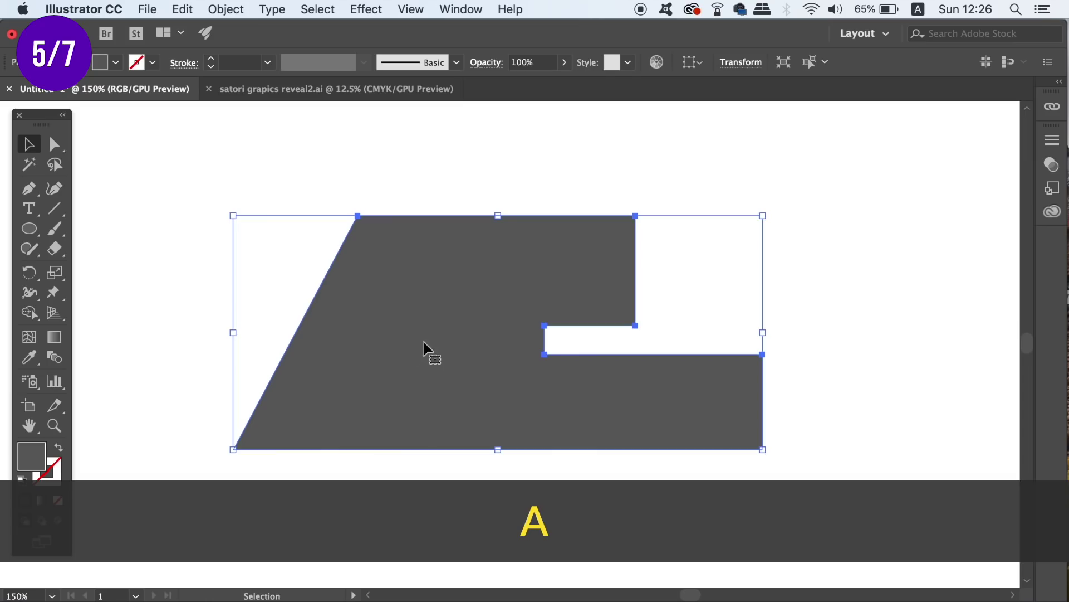
{"action": "left_click_drag", "start_coordinate": [366, 229], "coordinate": [410, 283]}
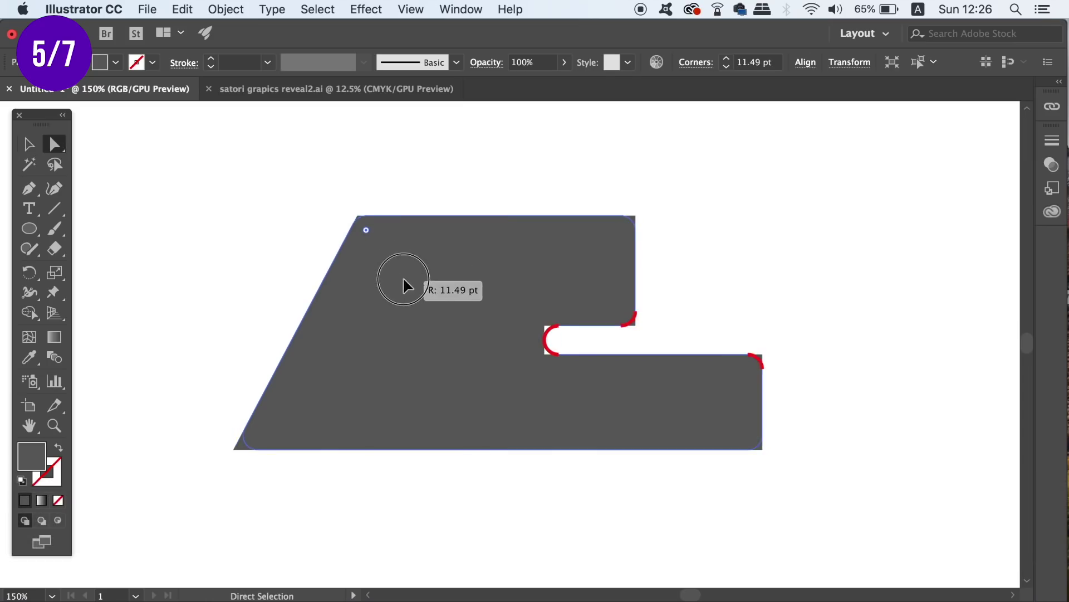
{"action": "key", "text": "super+z"}
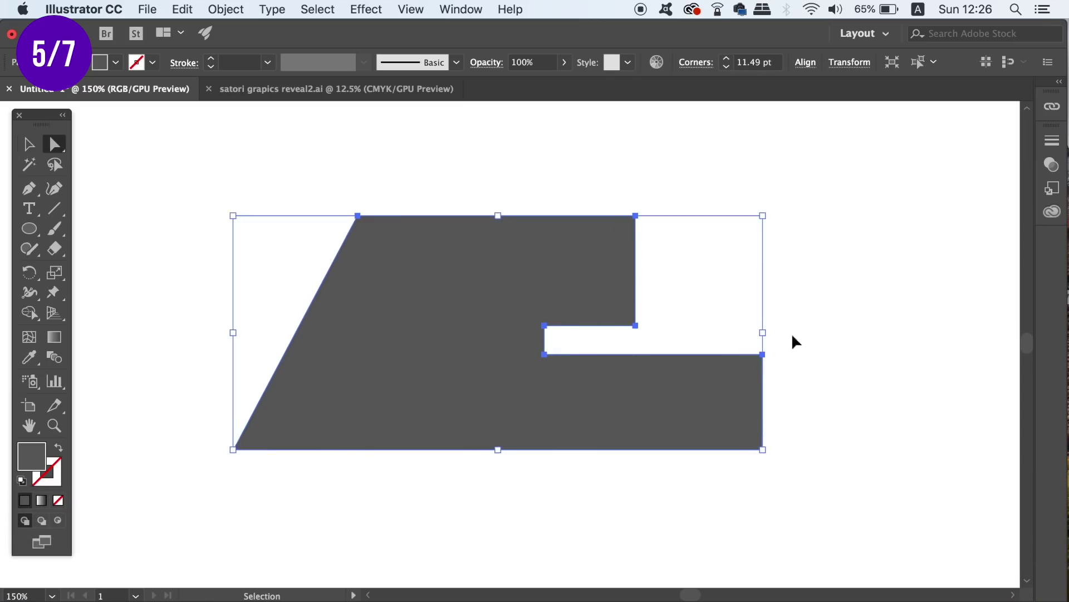
{"action": "left_click", "coordinate": [30, 146]}
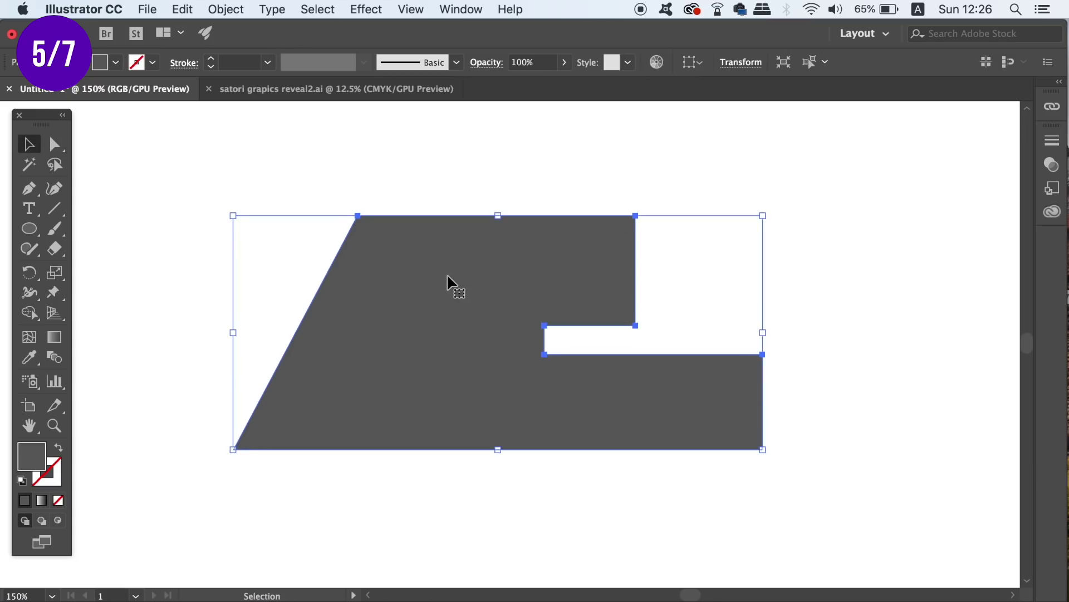
{"action": "left_click", "coordinate": [147, 9]}
{"action": "mouse_move", "coordinate": [216, 338]}
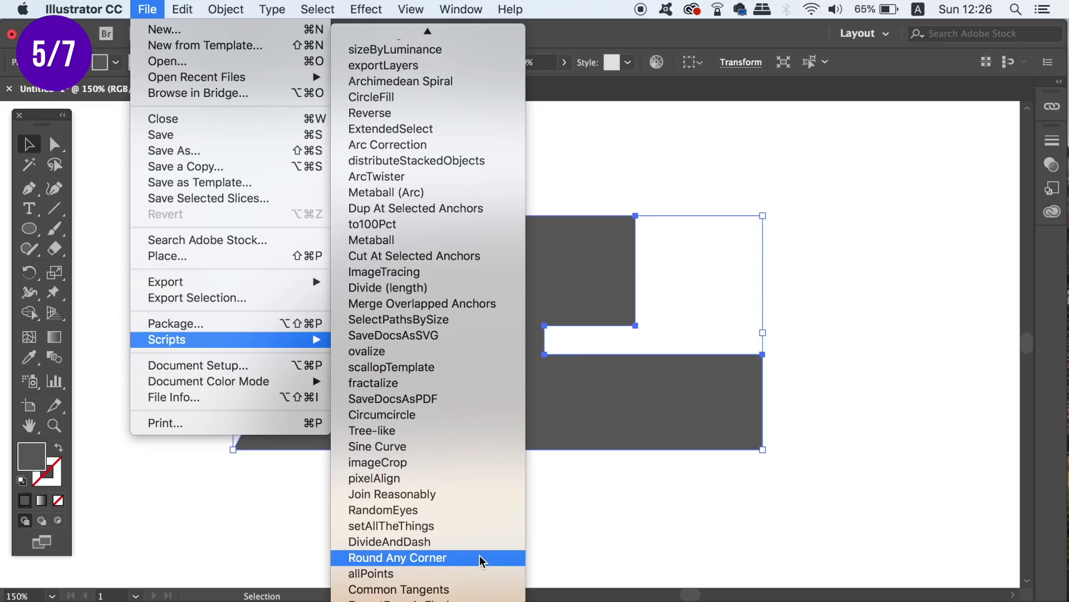
Run Round Any Corner, preview a 15 pt radius, then apply 25 pt instead
{"action": "left_click", "coordinate": [482, 559]}
{"action": "left_click_drag", "start_coordinate": [584, 261], "coordinate": [834, 254]}
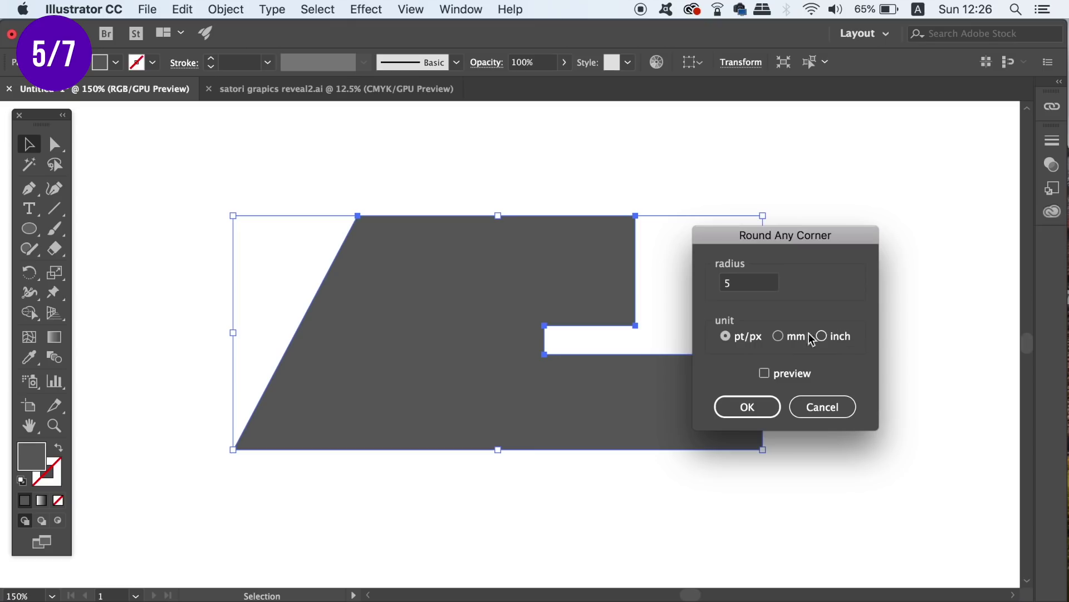
{"action": "left_click", "coordinate": [768, 285]}
{"action": "type", "text": "1"}
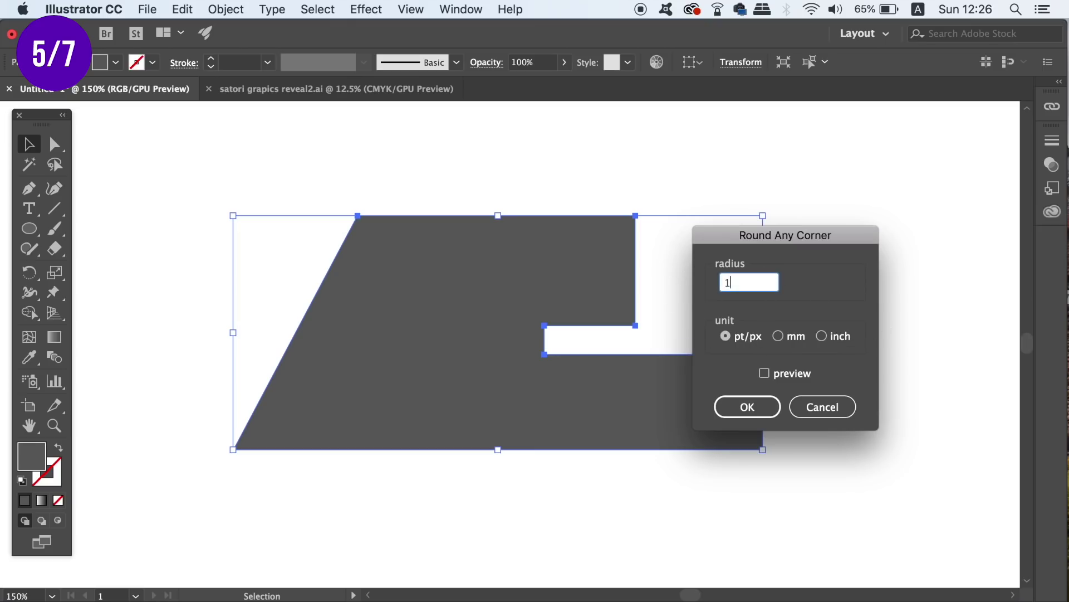
{"action": "type", "text": "5"}
{"action": "left_click", "coordinate": [787, 381]}
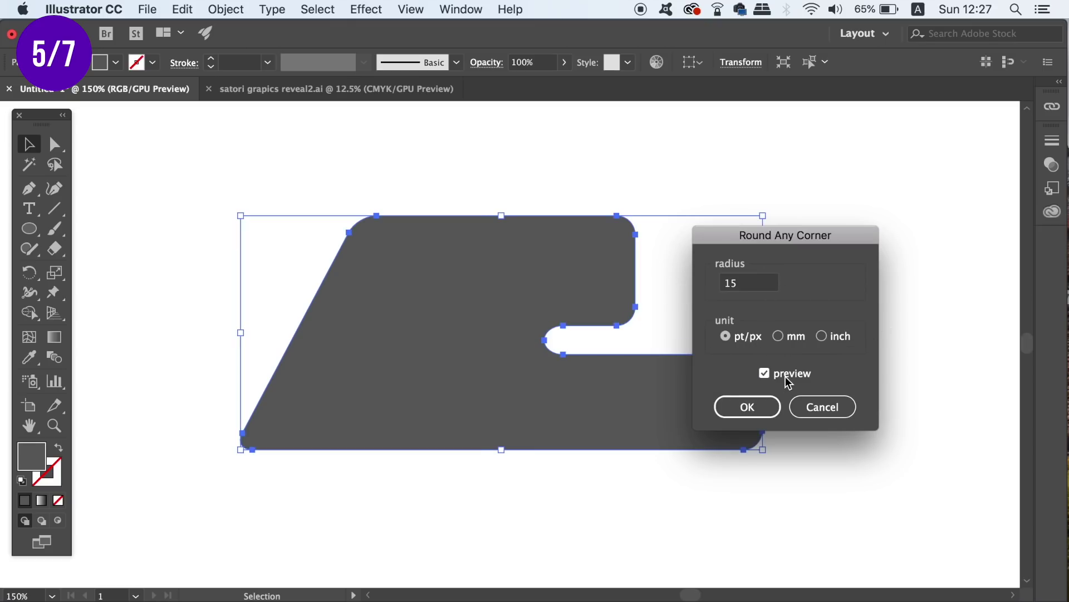
{"action": "left_click", "coordinate": [743, 283]}
{"action": "type", "text": "2"}
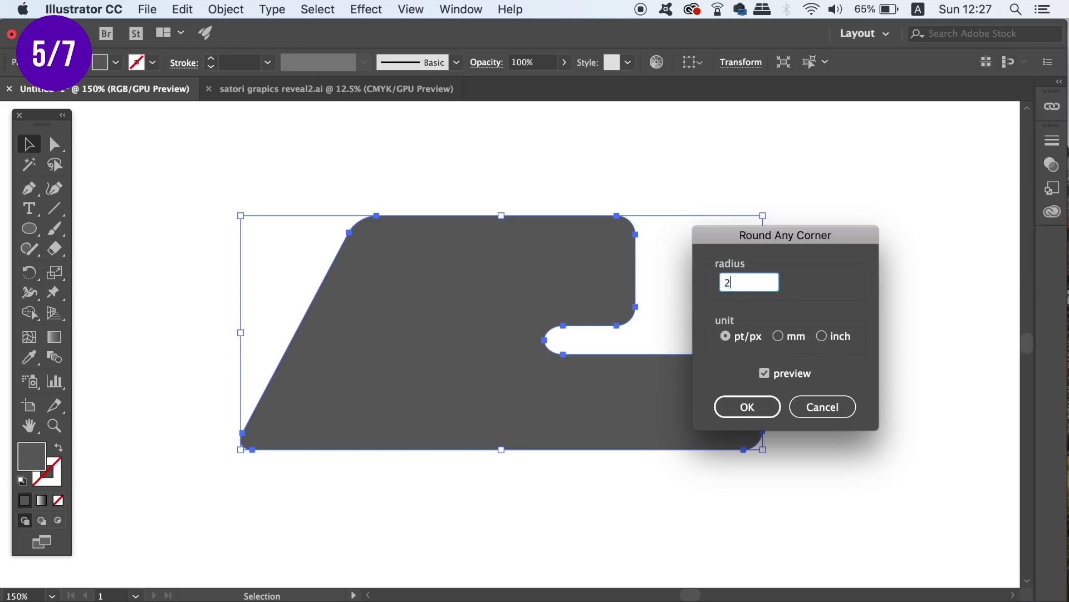
{"action": "type", "text": "5"}
{"action": "left_click", "coordinate": [764, 374]}
{"action": "left_click", "coordinate": [764, 374]}
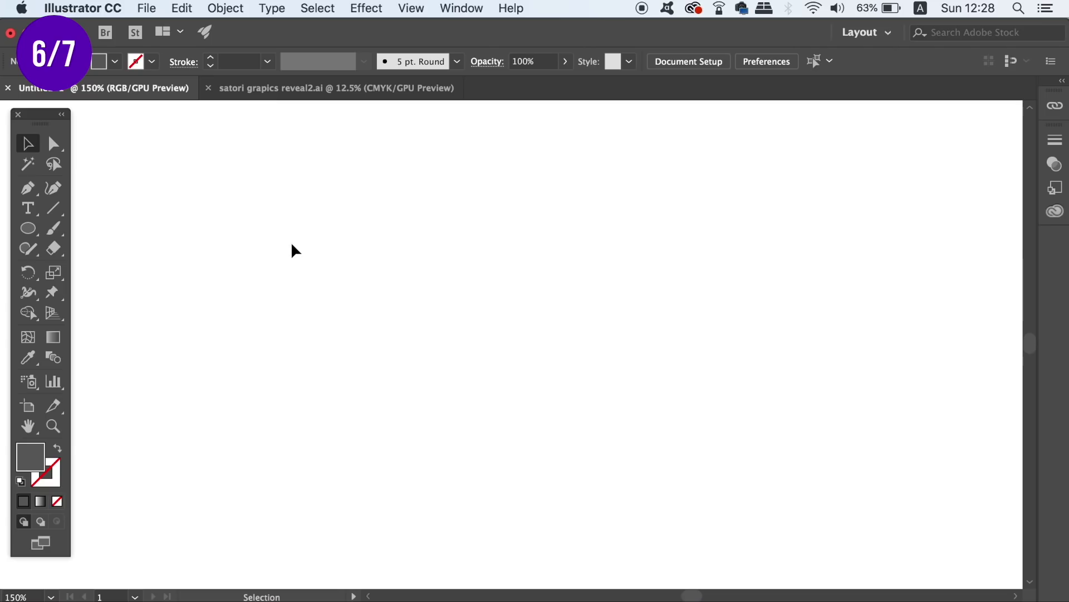
Drag out a circle with the Ellipse tool and run the ArcTwister script on it
{"action": "key", "text": "l"}
{"action": "left_click_drag", "start_coordinate": [393, 247], "coordinate": [519, 374]}
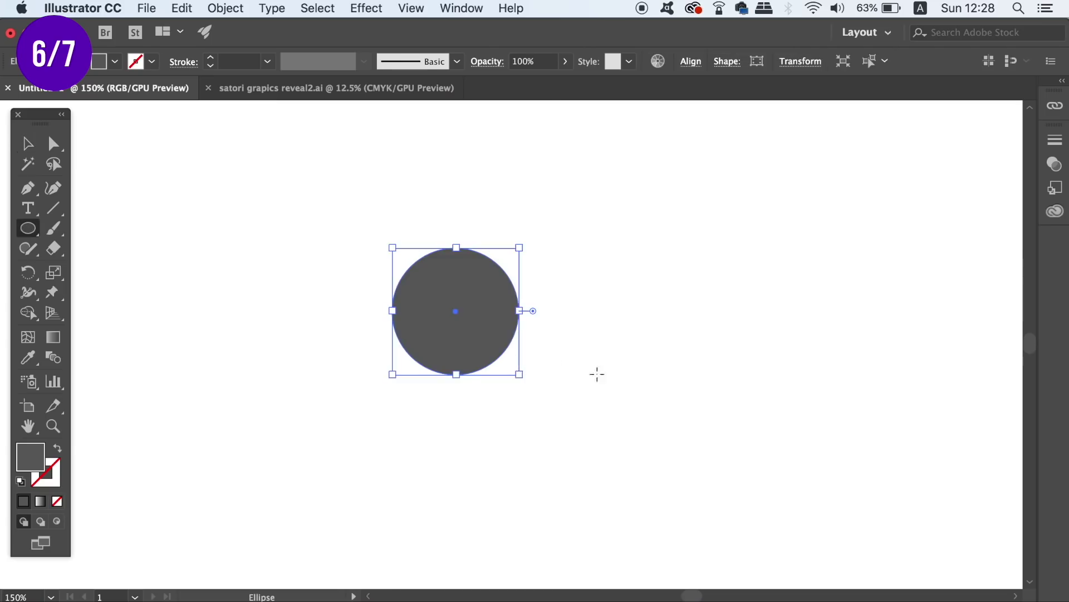
{"action": "key", "text": "v"}
{"action": "left_click", "coordinate": [146, 8]}
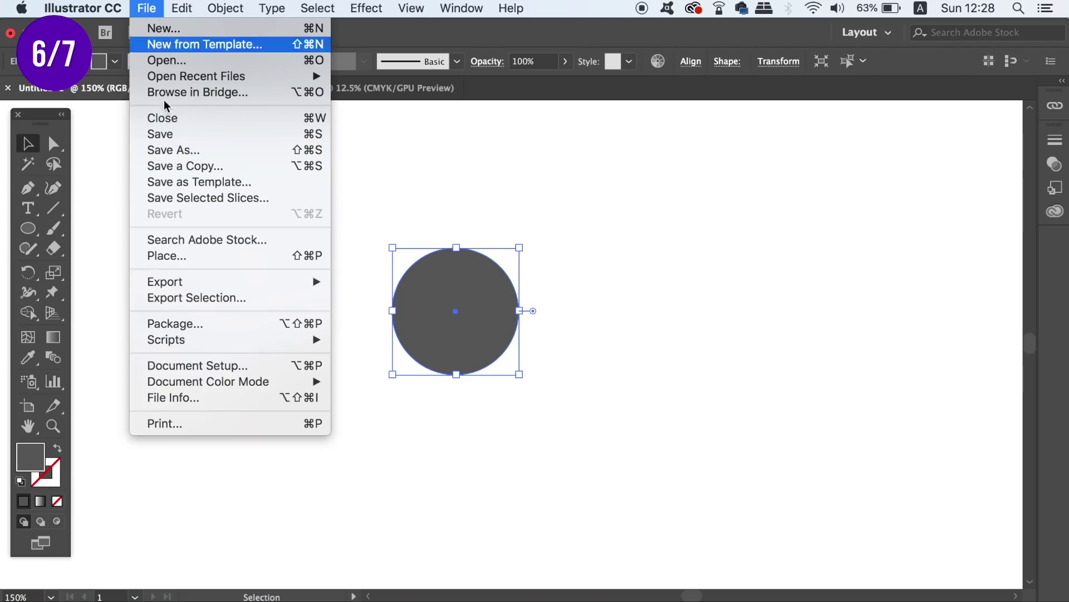
{"action": "mouse_move", "coordinate": [208, 342]}
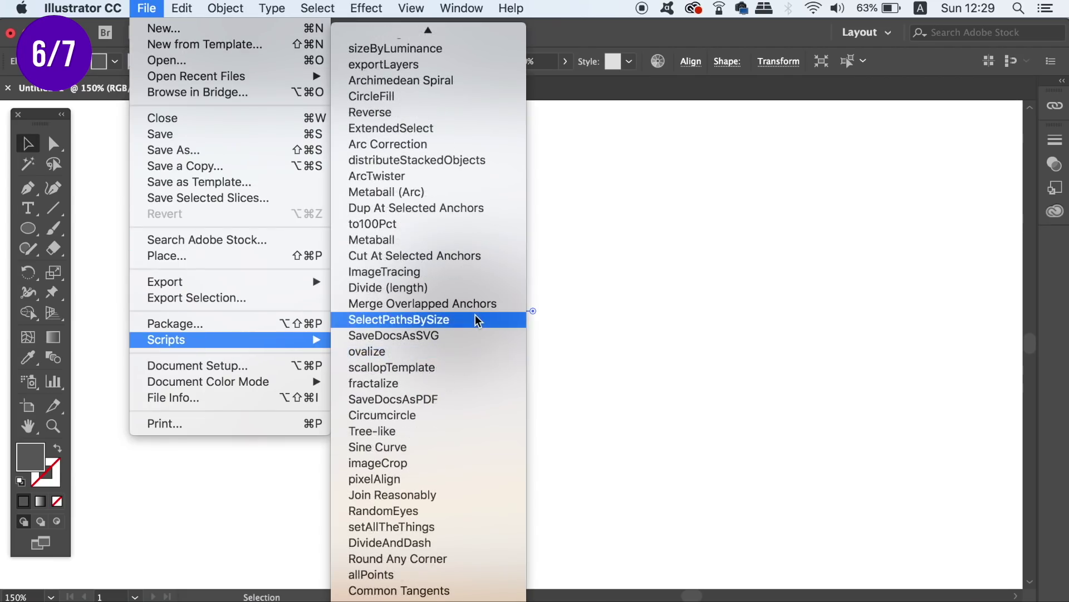
{"action": "left_click", "coordinate": [469, 177]}
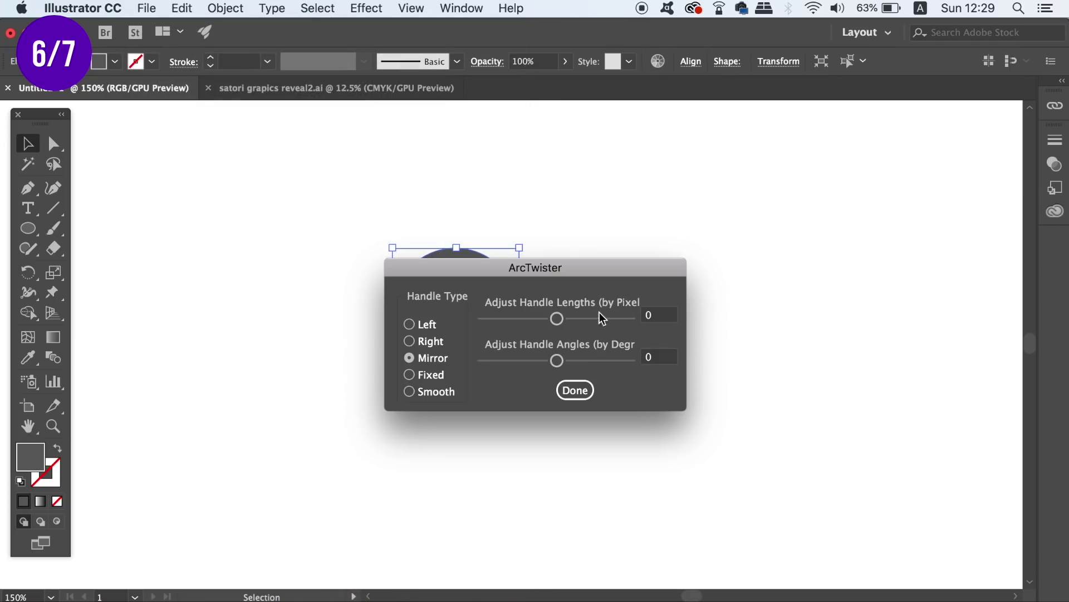
Adjust ArcTwister's handle length and angle sliders with Smooth handles into a four-lobed flower, then click Done
{"action": "left_click_drag", "start_coordinate": [560, 268], "coordinate": [854, 264]}
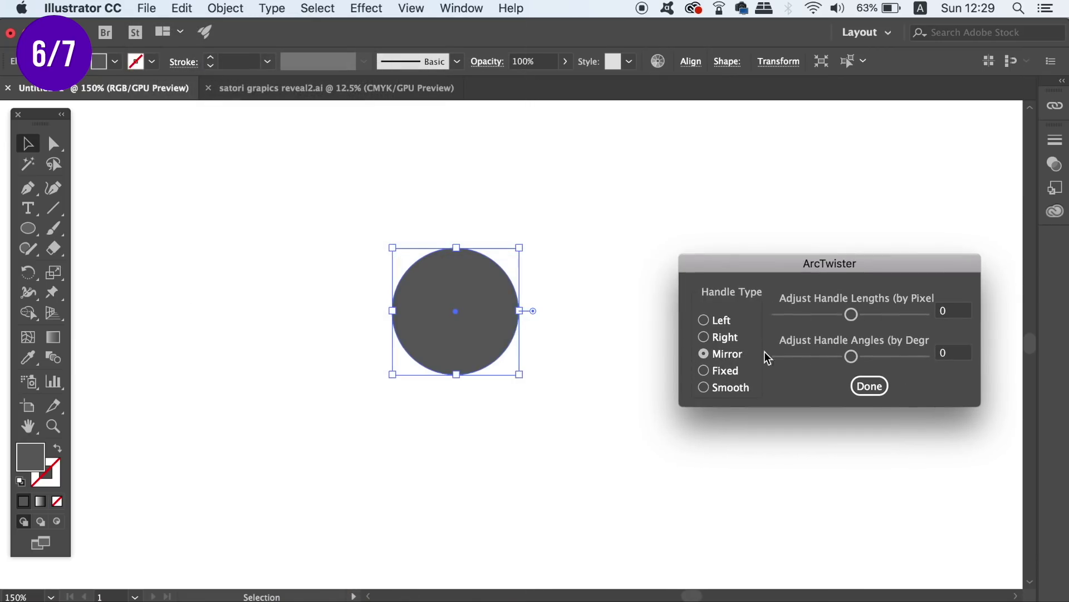
{"action": "left_click_drag", "start_coordinate": [851, 314], "coordinate": [813, 325]}
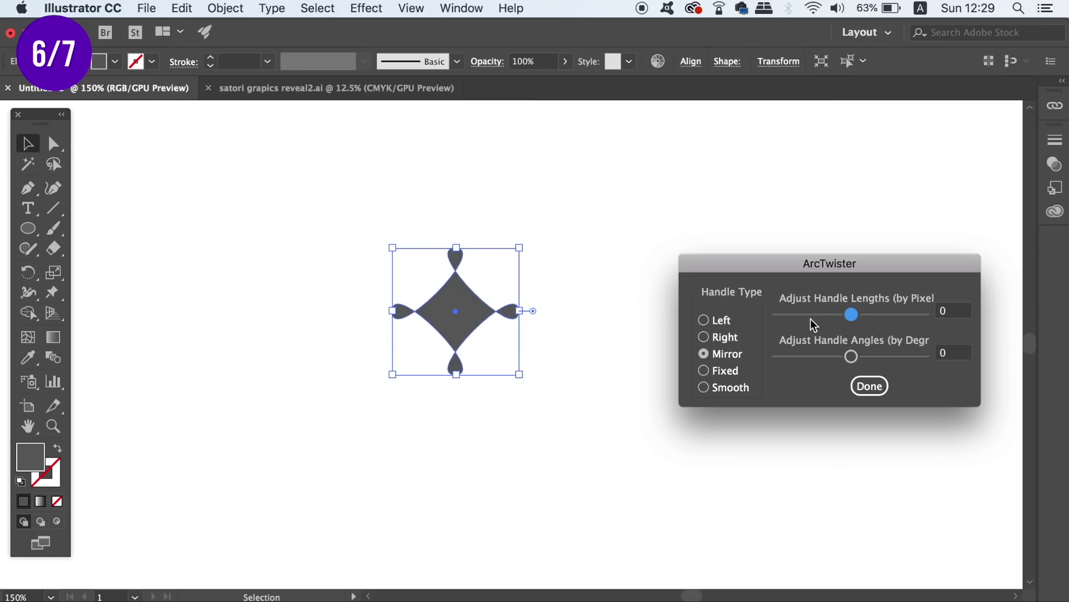
{"action": "left_click_drag", "start_coordinate": [851, 315], "coordinate": [922, 325]}
{"action": "left_click_drag", "start_coordinate": [852, 356], "coordinate": [892, 360]}
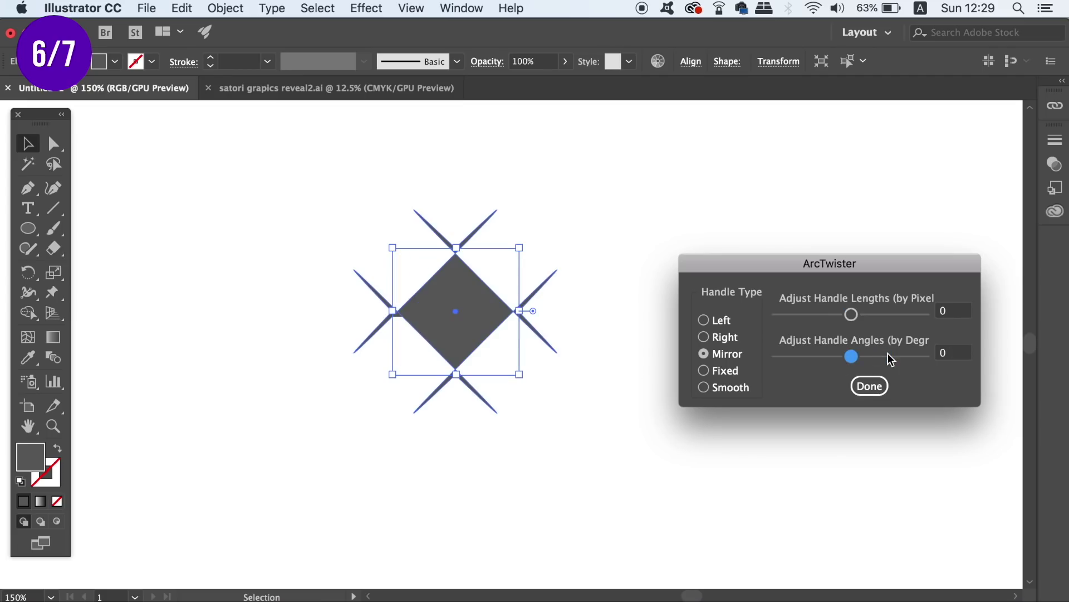
{"action": "left_click_drag", "start_coordinate": [851, 314], "coordinate": [929, 322]}
{"action": "left_click", "coordinate": [735, 387]}
{"action": "left_click_drag", "start_coordinate": [851, 356], "coordinate": [792, 364]}
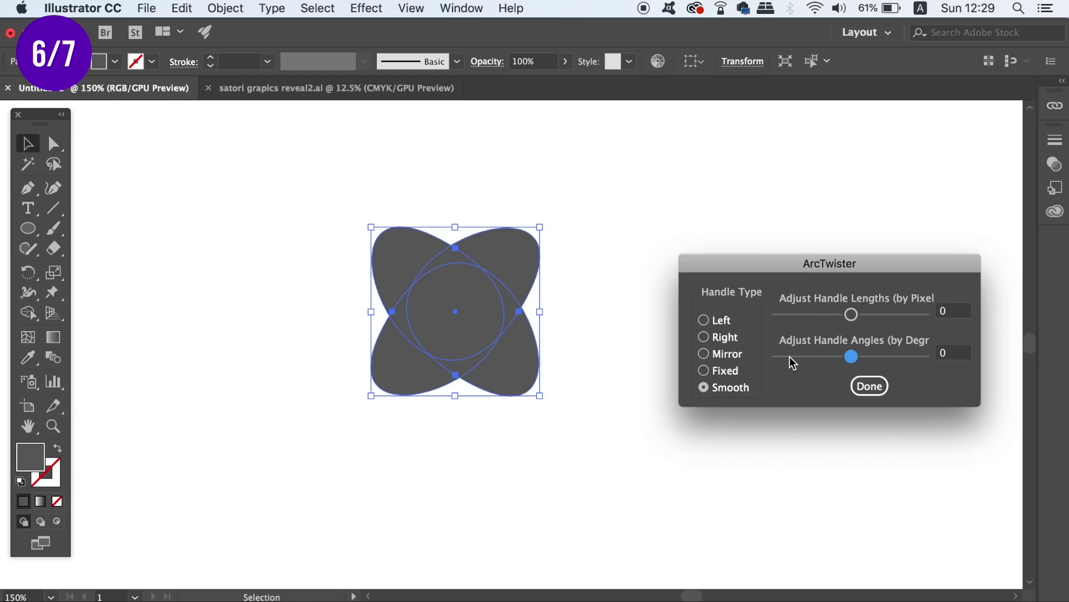
{"action": "left_click", "coordinate": [871, 387]}
{"action": "left_click", "coordinate": [696, 323]}
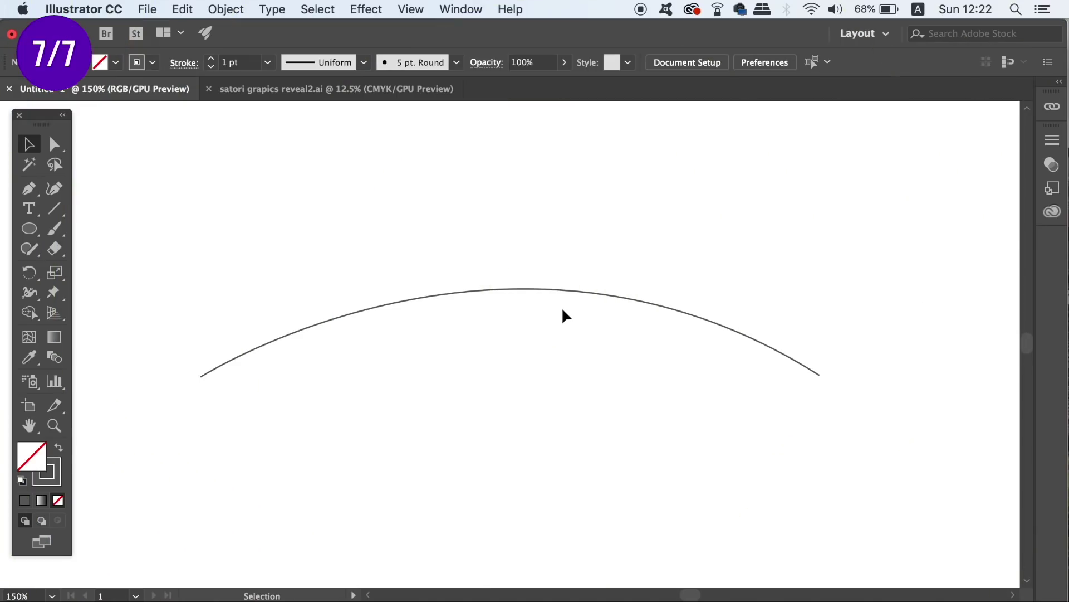
Run the Divide (length) script with 4 parts on the 1 pt arc and reselect it to show its new anchors
{"action": "left_click", "coordinate": [573, 291]}
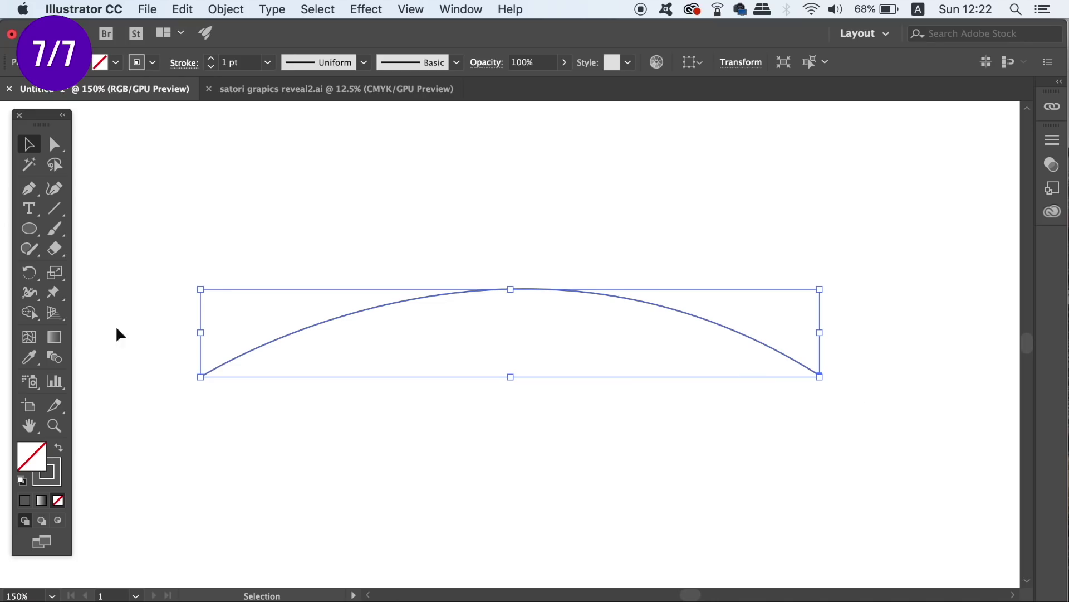
{"action": "left_click", "coordinate": [151, 9]}
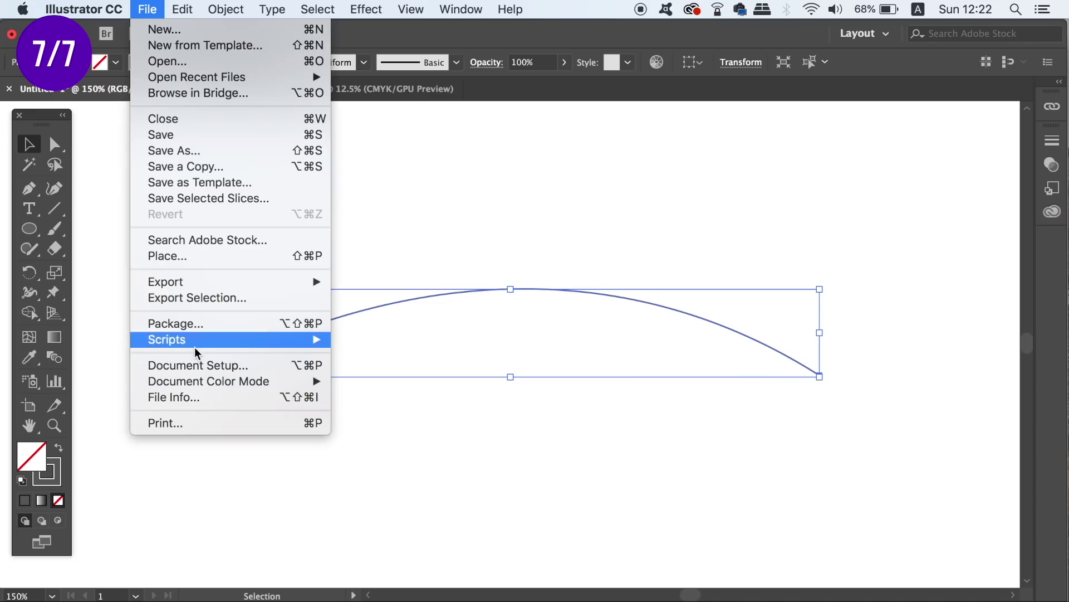
{"action": "mouse_move", "coordinate": [199, 341]}
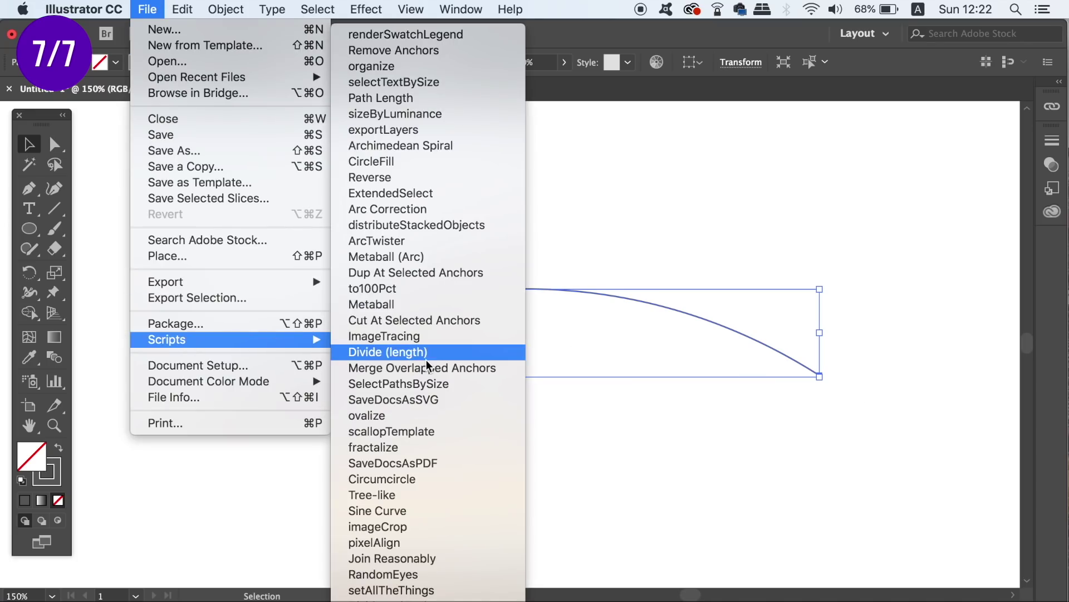
{"action": "left_click", "coordinate": [480, 352]}
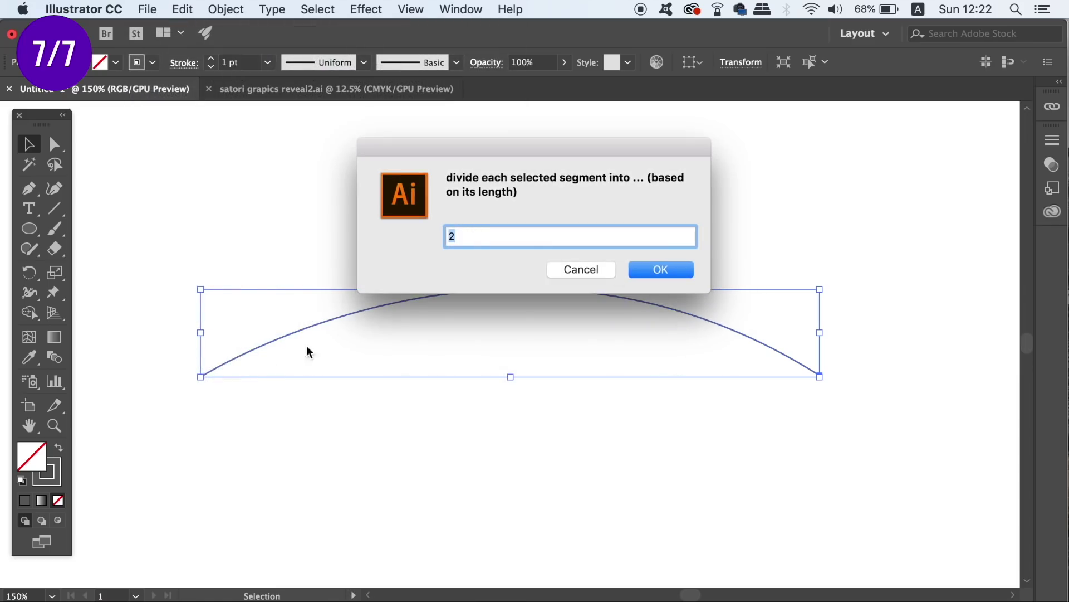
{"action": "left_click", "coordinate": [659, 268]}
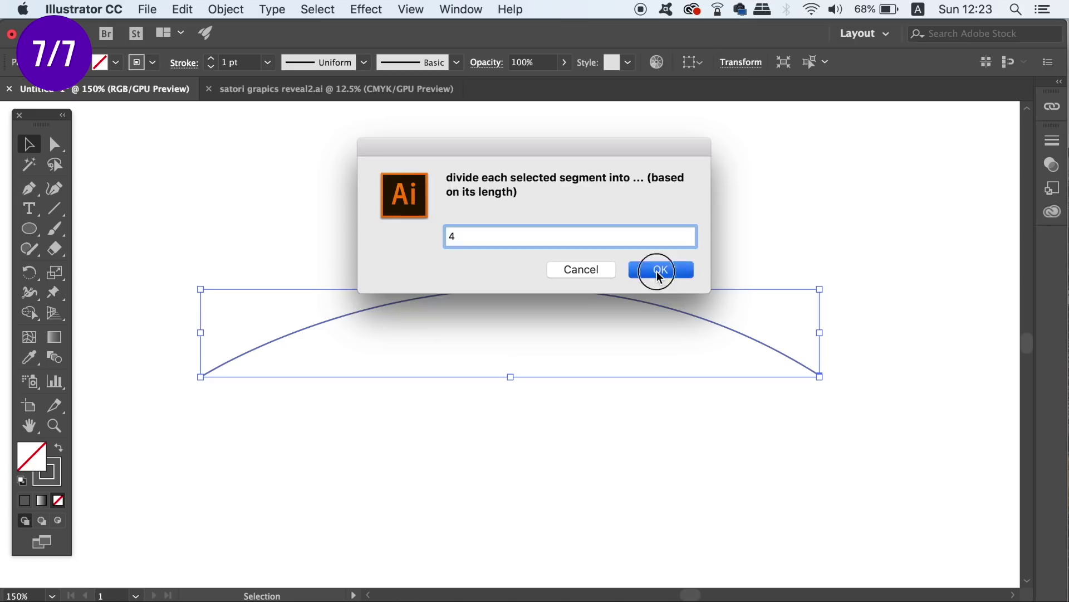
{"action": "left_click", "coordinate": [572, 463]}
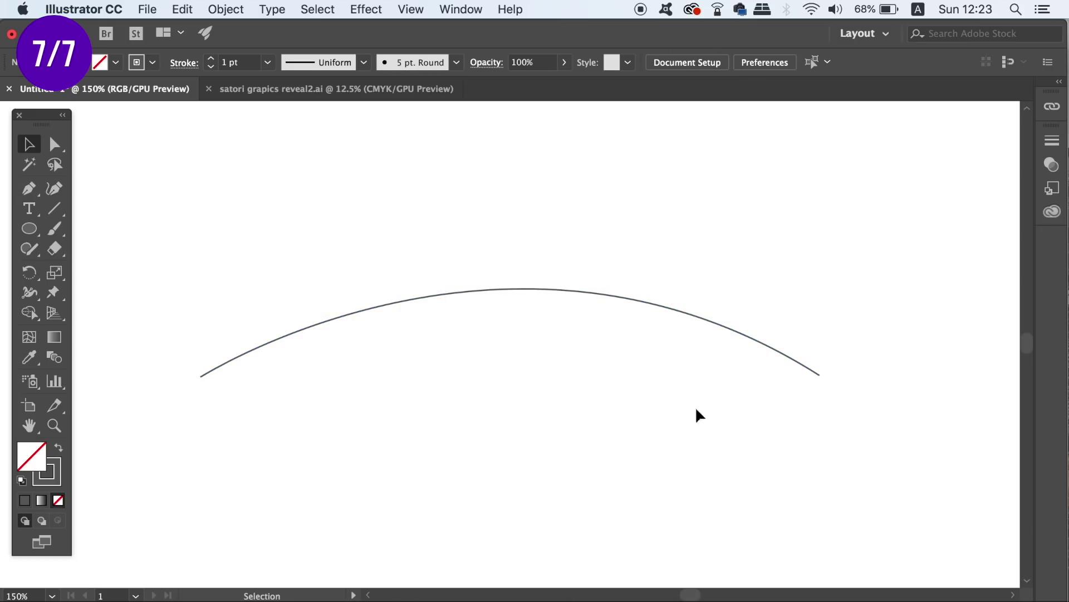
{"action": "left_click", "coordinate": [671, 311]}
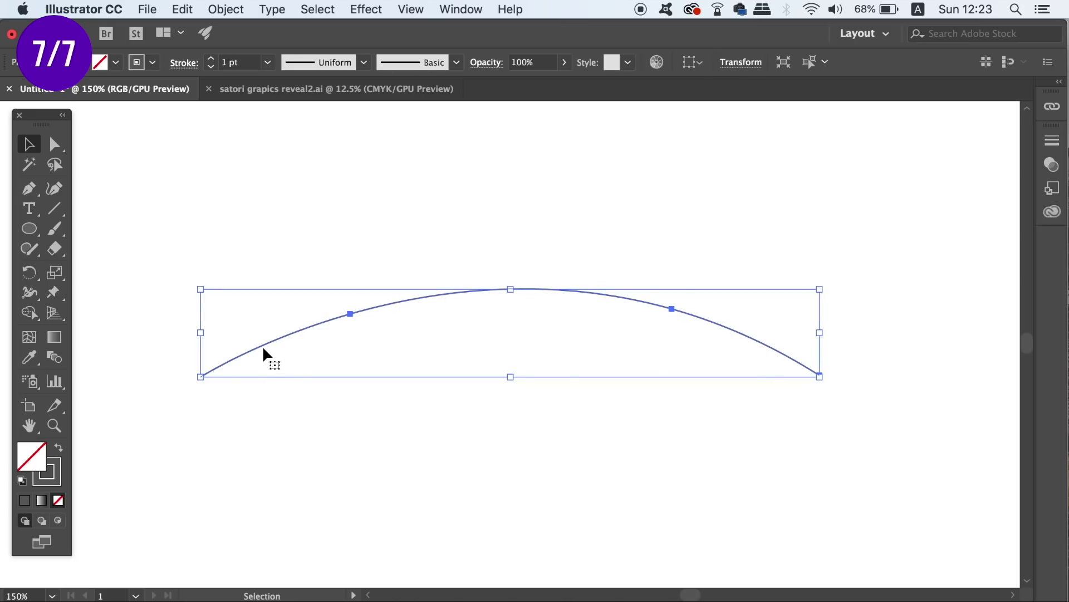